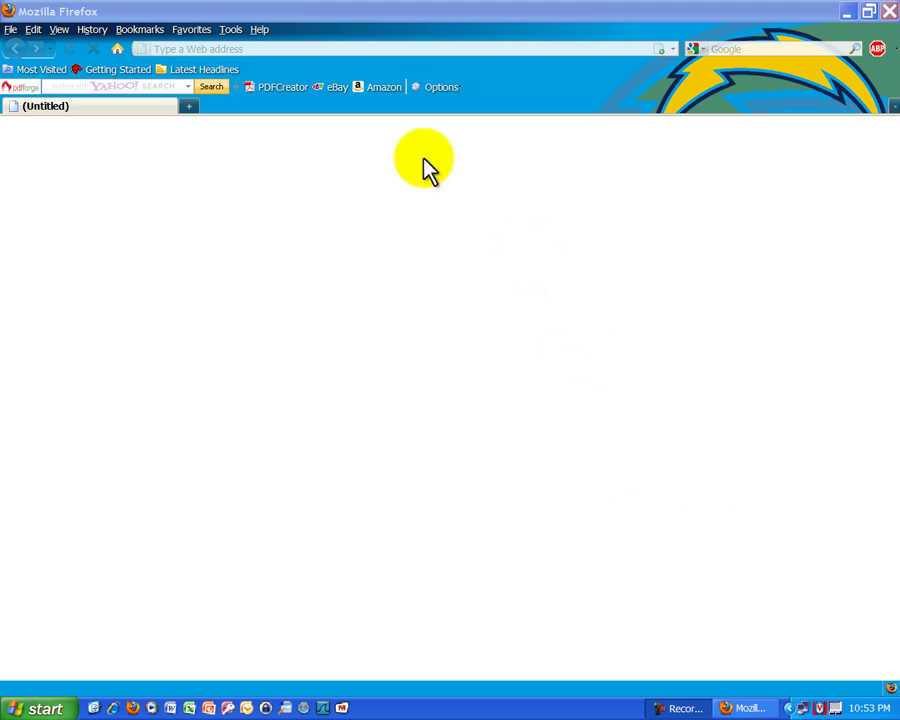
click(247, 47)
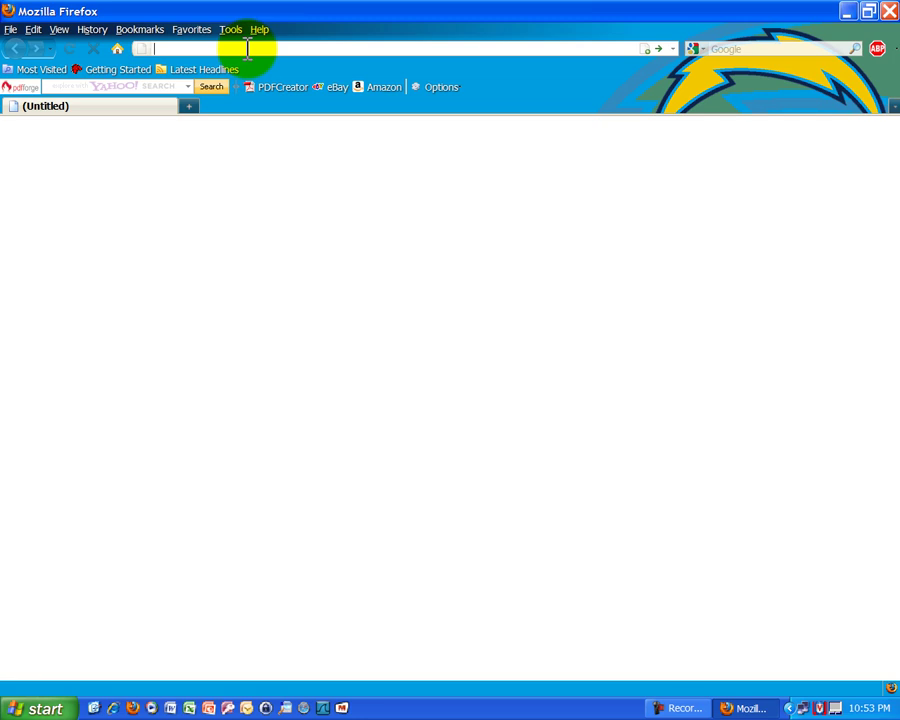
text(www.visualroute.com)
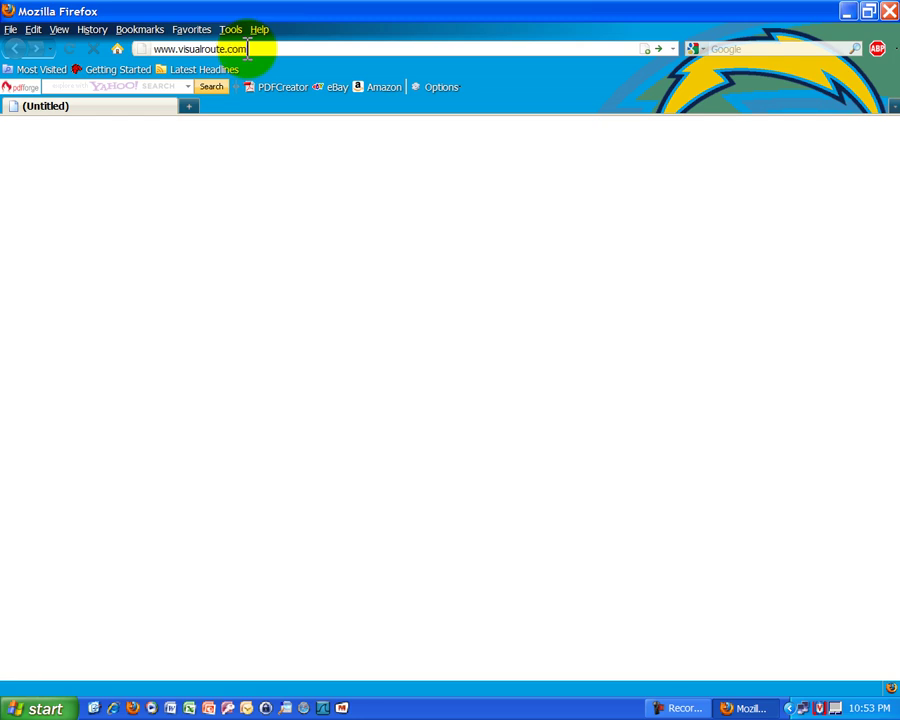
key(Return)
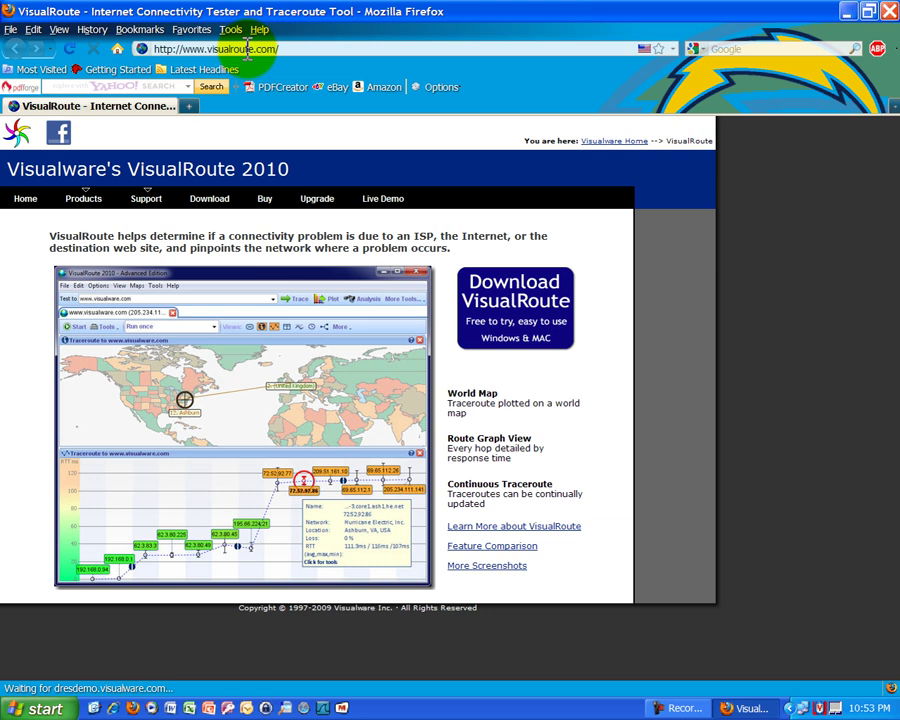
Open the Visualware Downloads page and scroll to the VisualRoute 2010 Windows download section
click(531, 318)
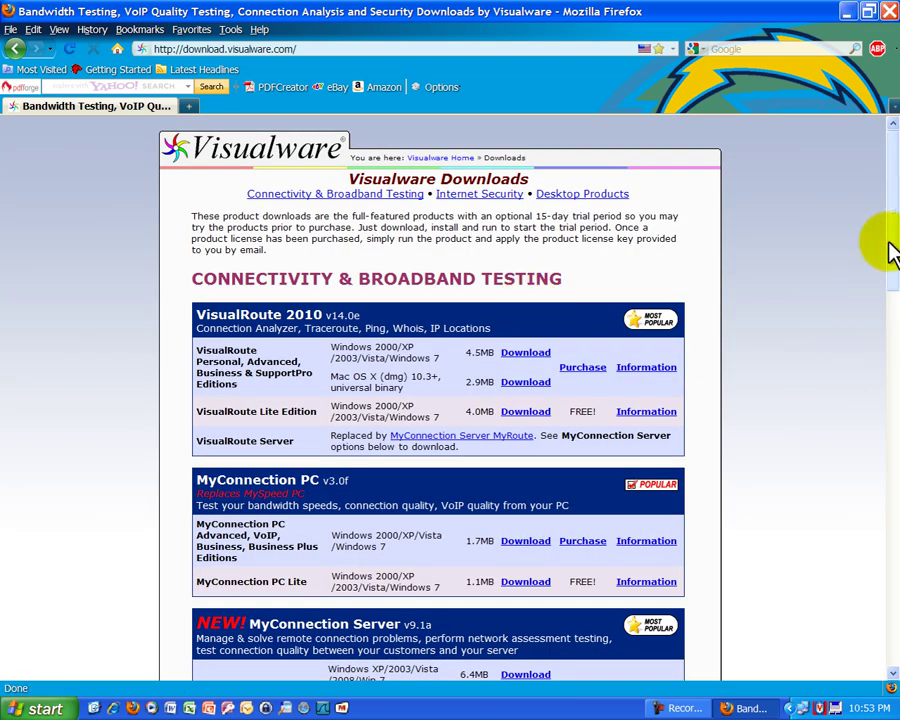
drag(895, 250, 893, 285)
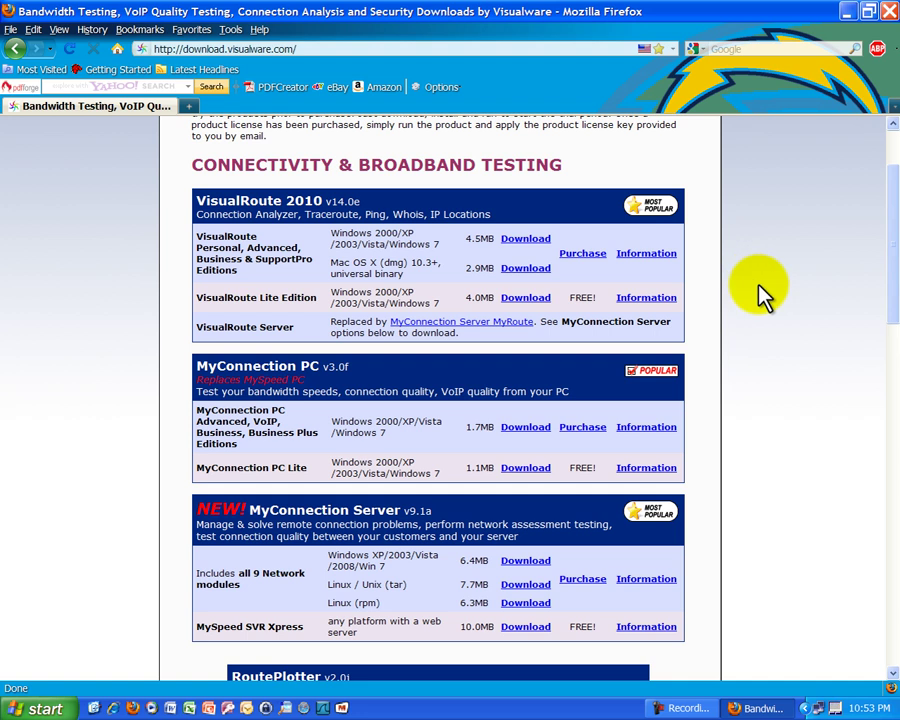
click(527, 239)
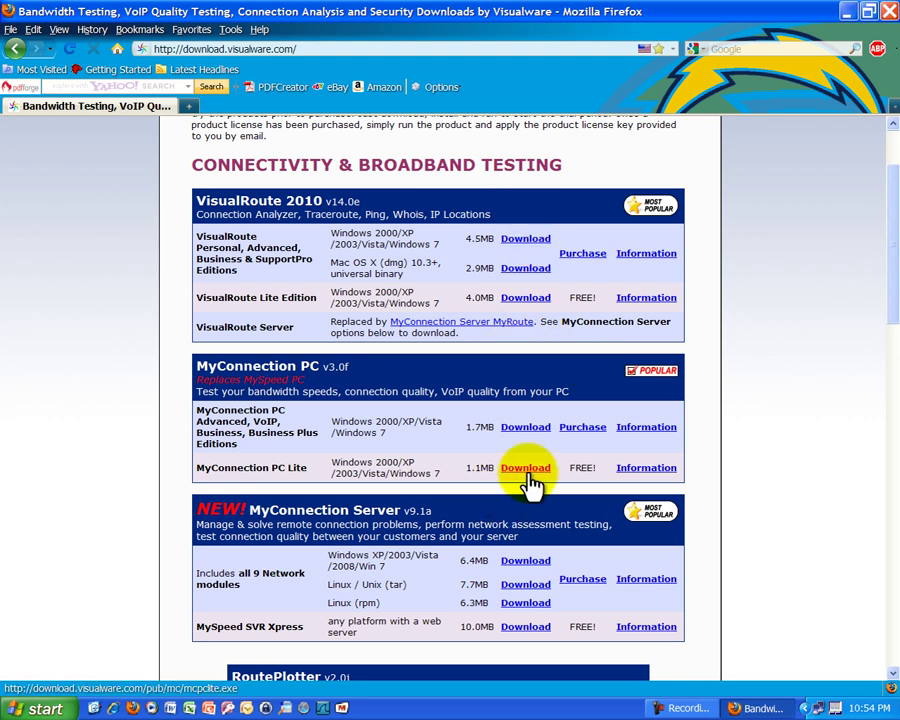
drag(890, 286, 888, 312)
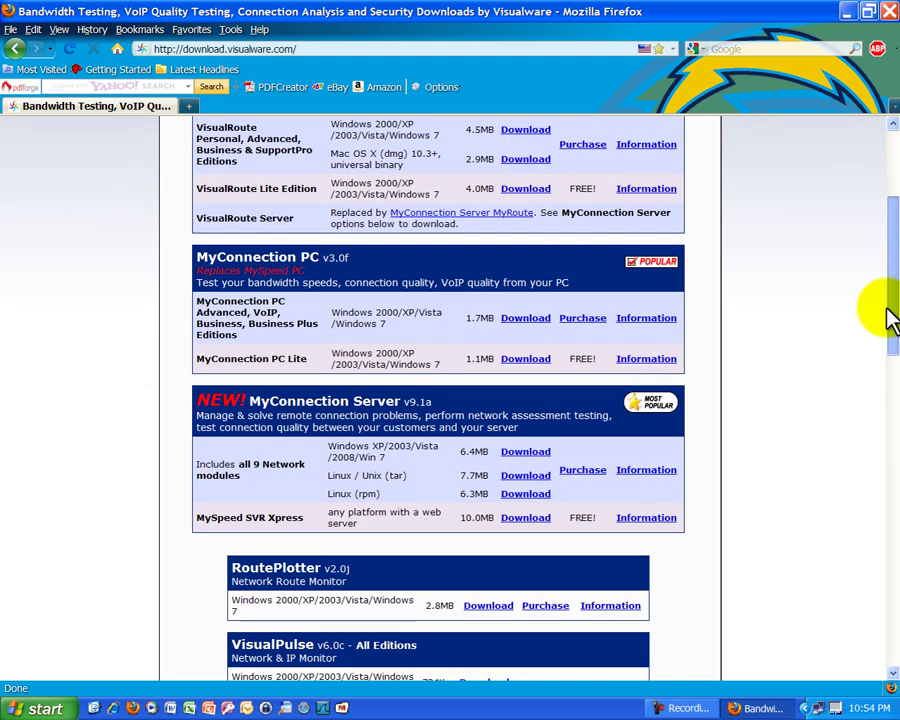
double_click(583, 517)
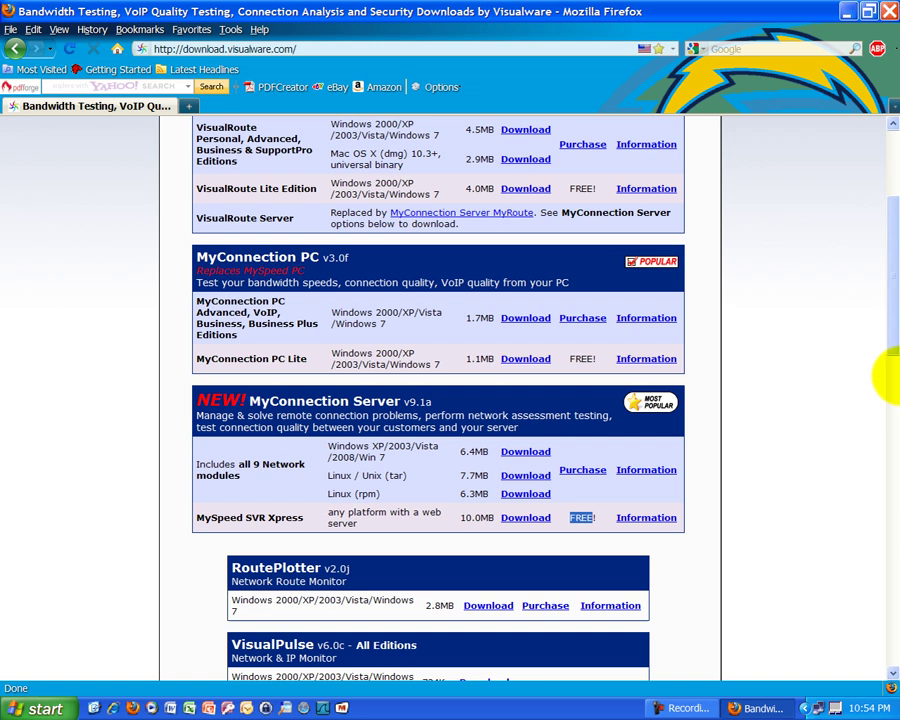
scroll(796, 390, up, 3)
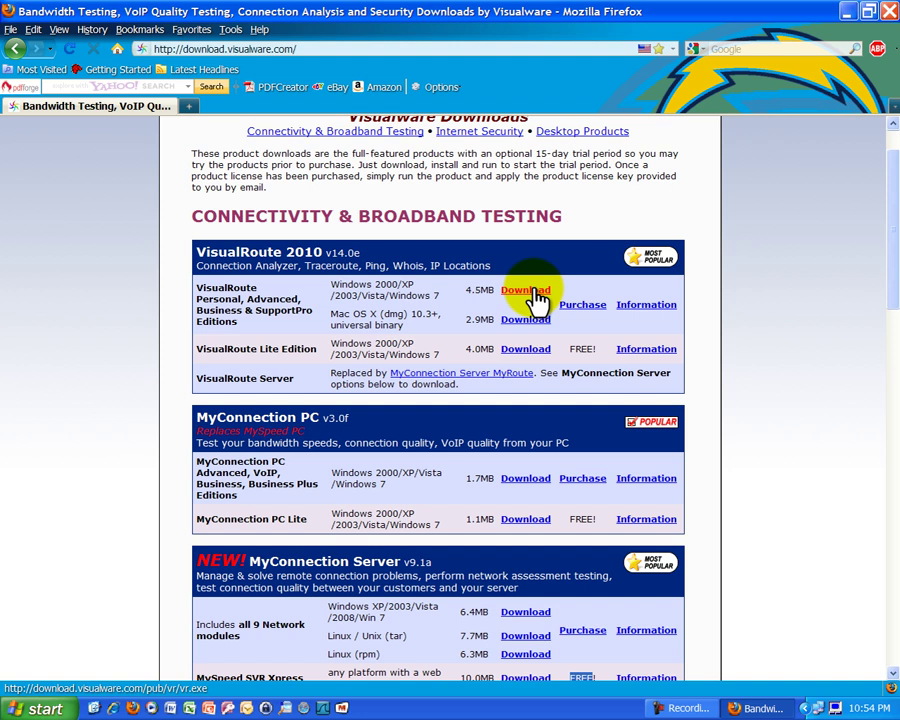
Download the VisualRoute 2010 Windows installer and save vrc.exe to disk
click(538, 297)
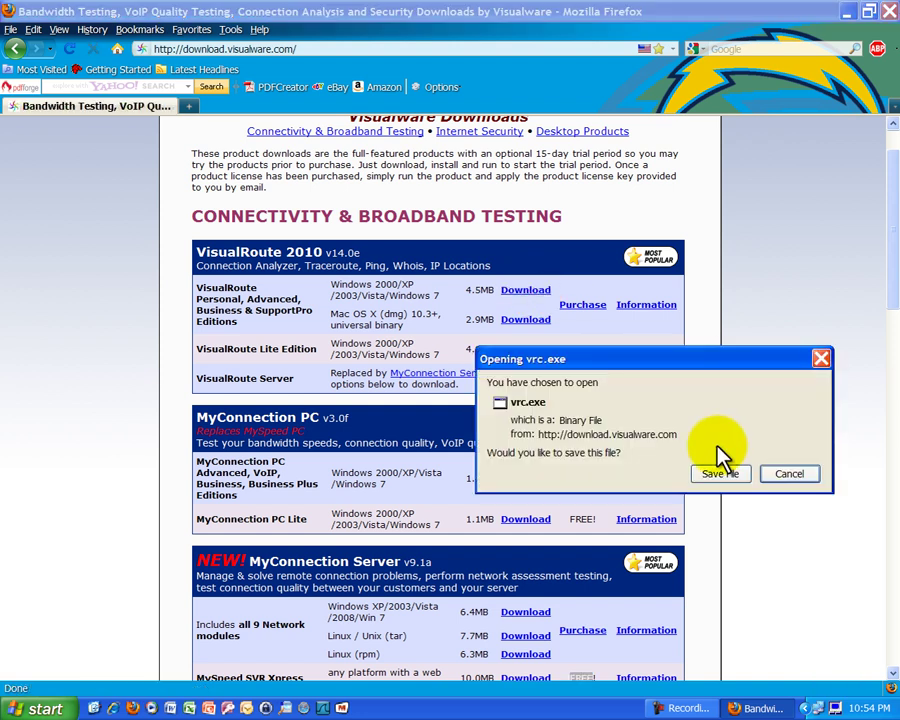
click(720, 473)
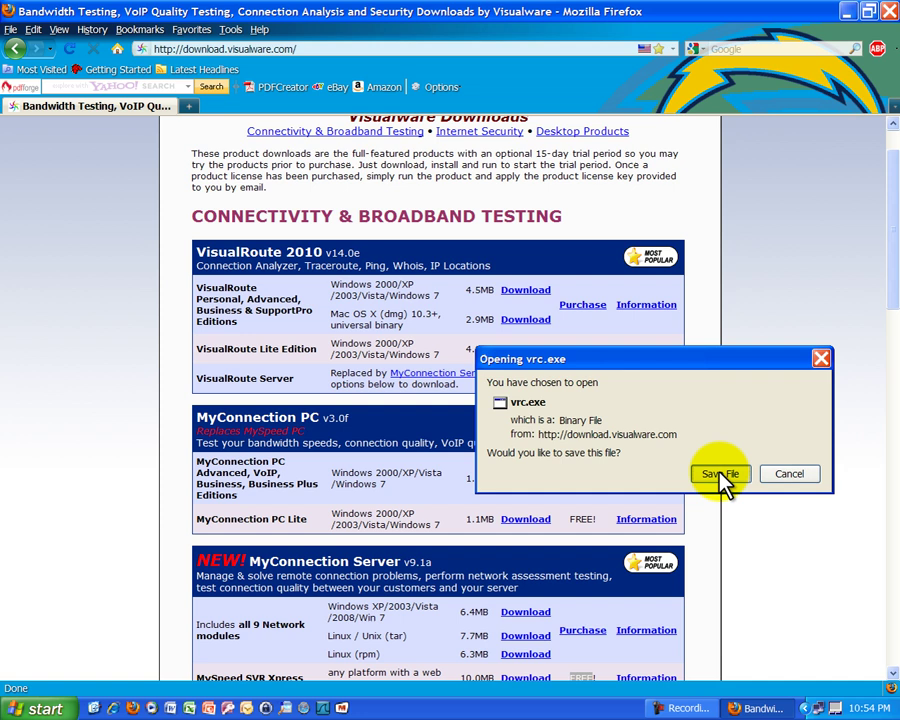
click(720, 474)
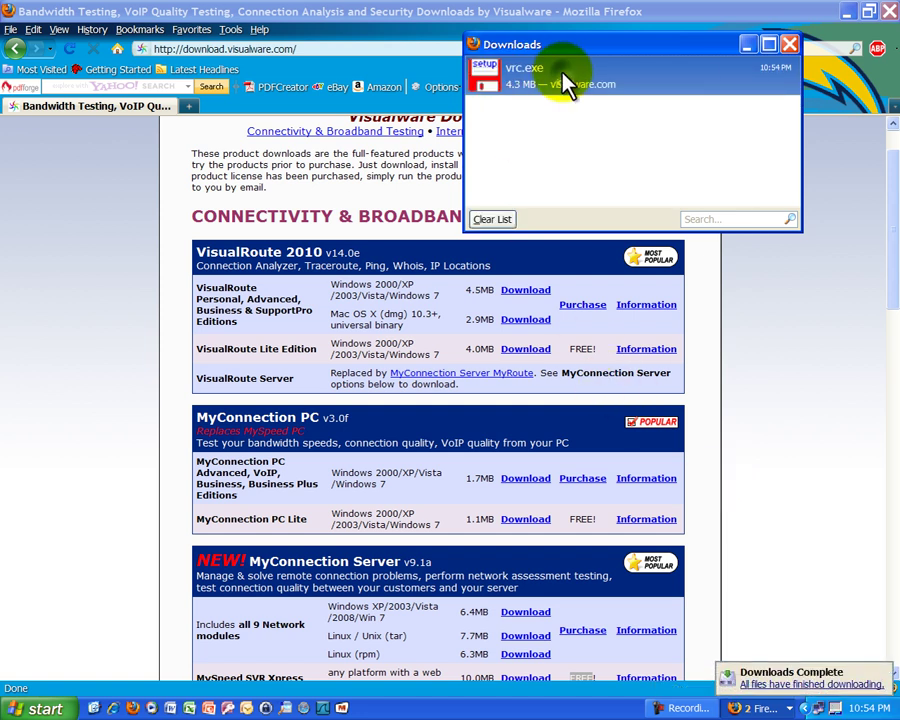
Show vrc.exe in its Downloads folder and run the installer
right_click(565, 78)
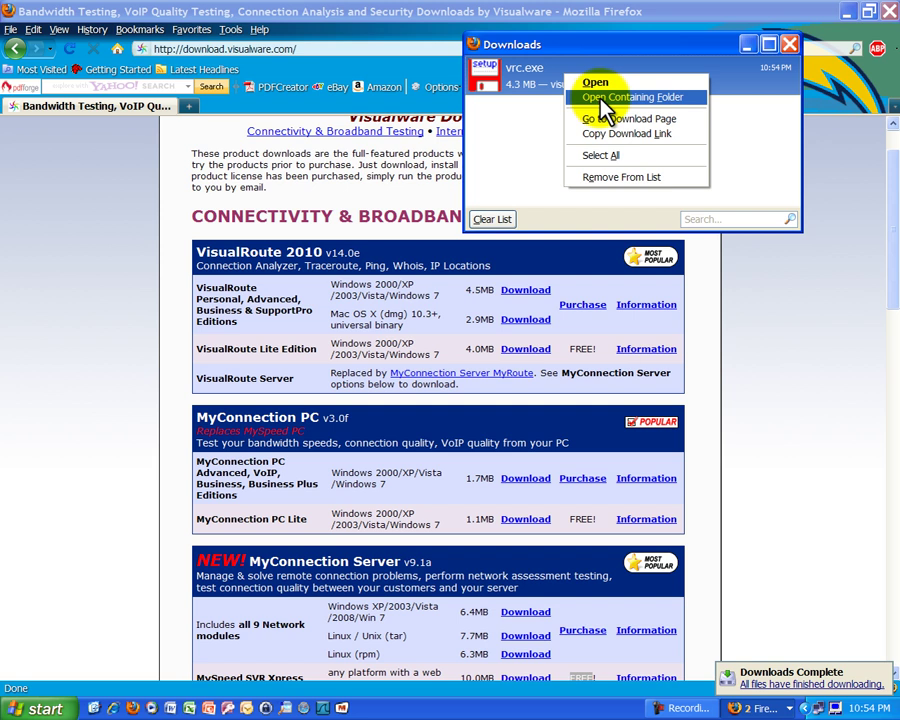
click(602, 97)
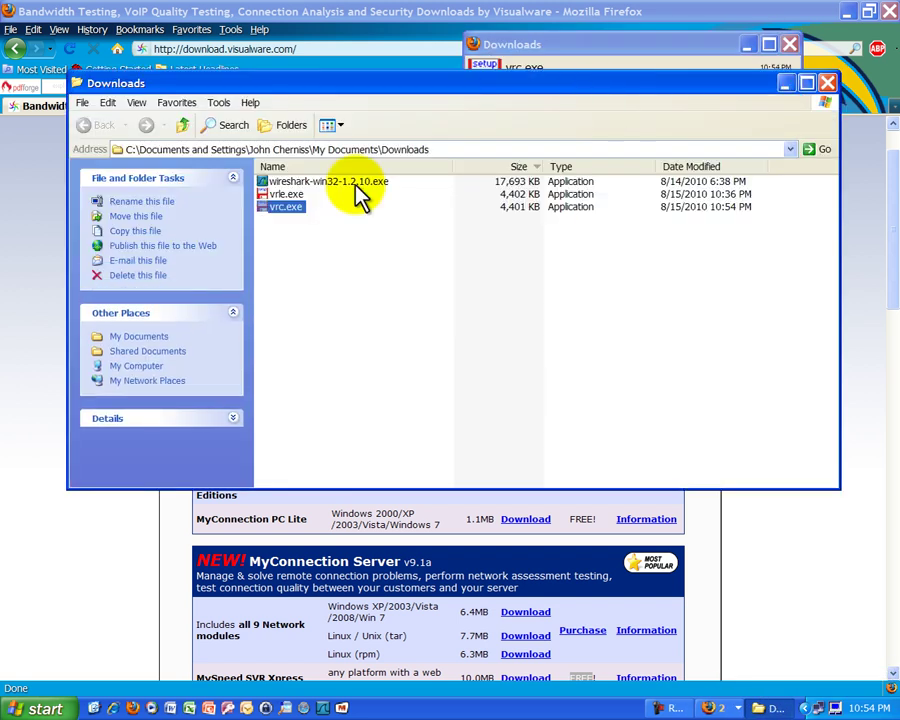
double_click(281, 210)
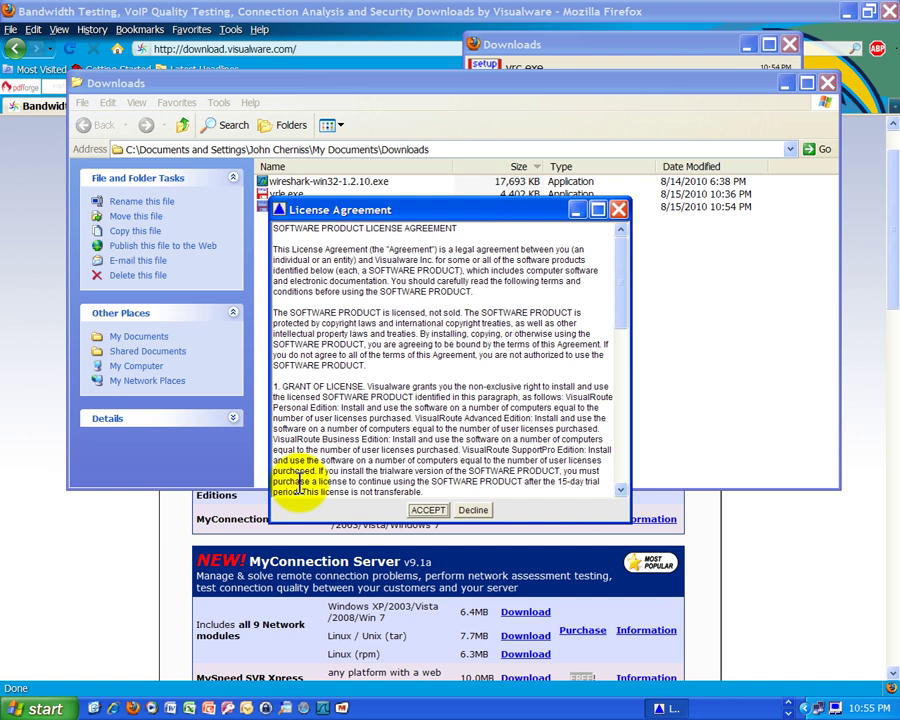
Accept the license, install into C:\Program Files\VisualRoute, and close Firefox and the Downloads window
click(425, 510)
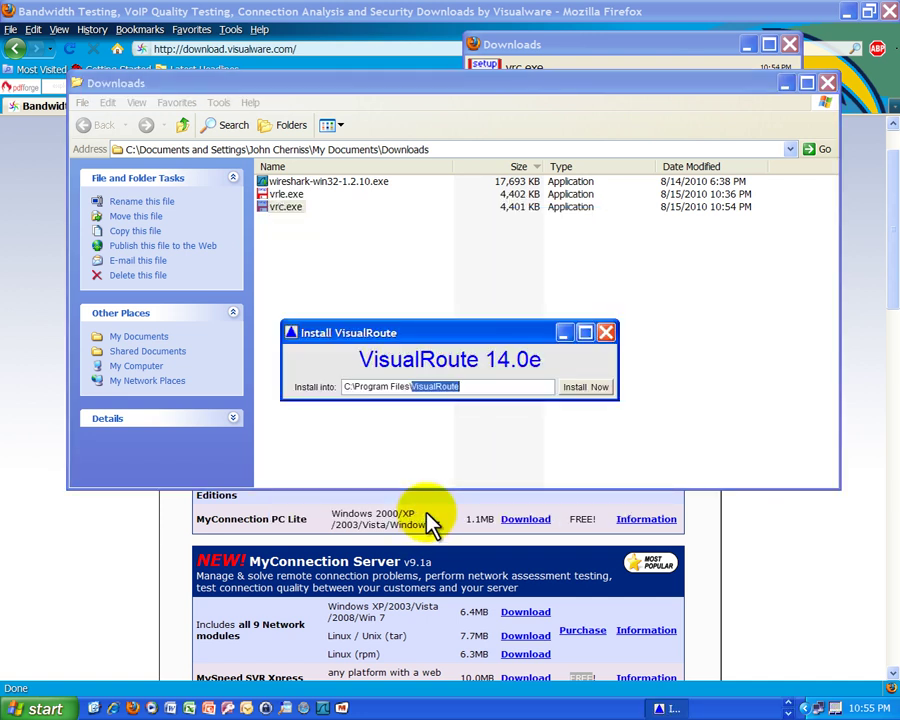
click(598, 388)
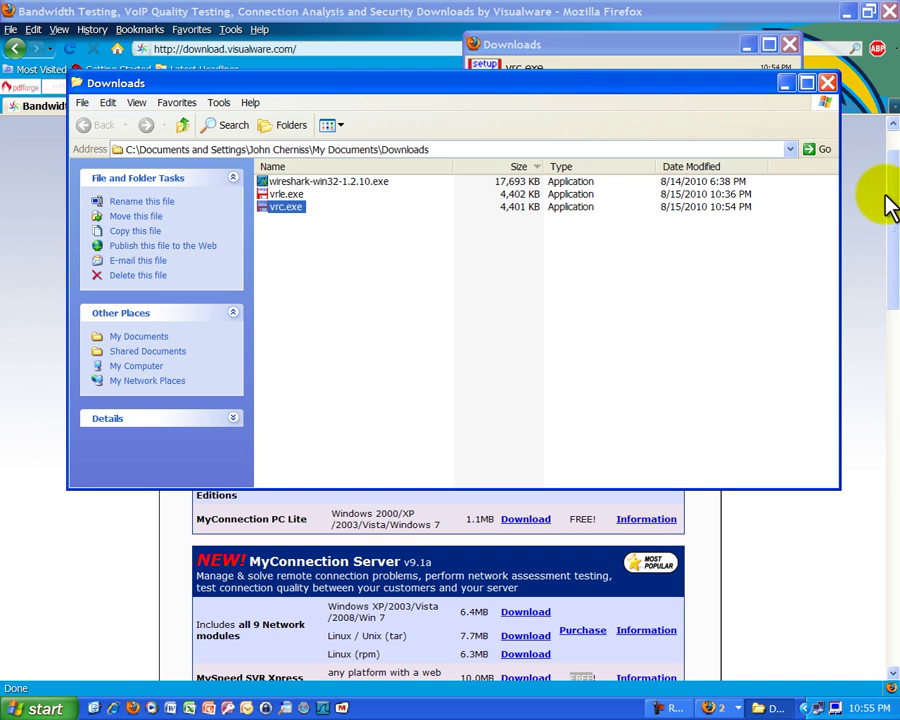
click(889, 11)
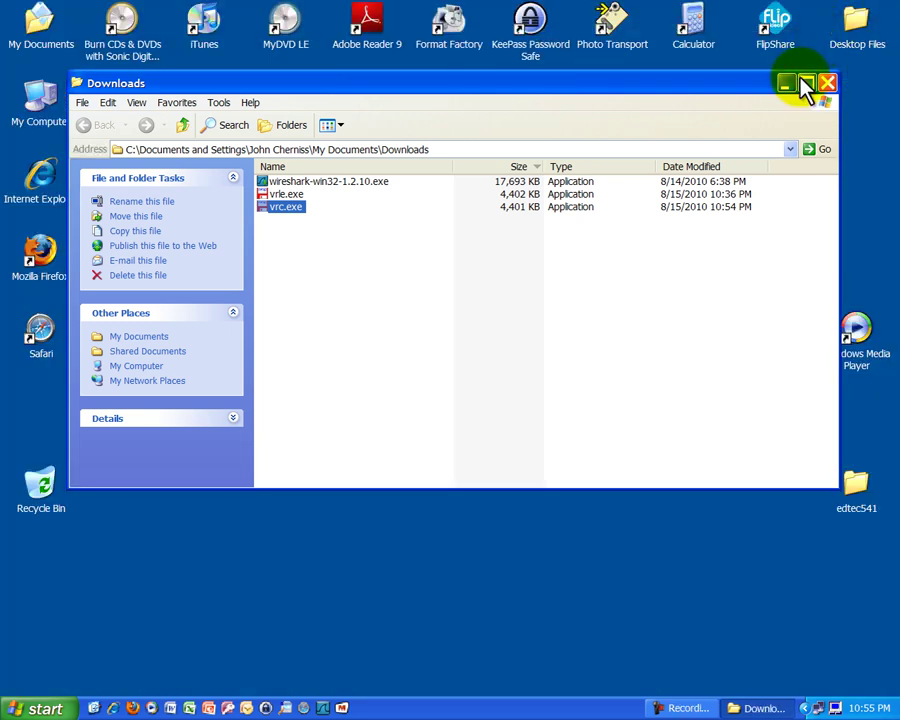
mouse_move(713, 96)
mouse_down()
mouse_move(703, 75)
mouse_move(724, 79)
mouse_up()
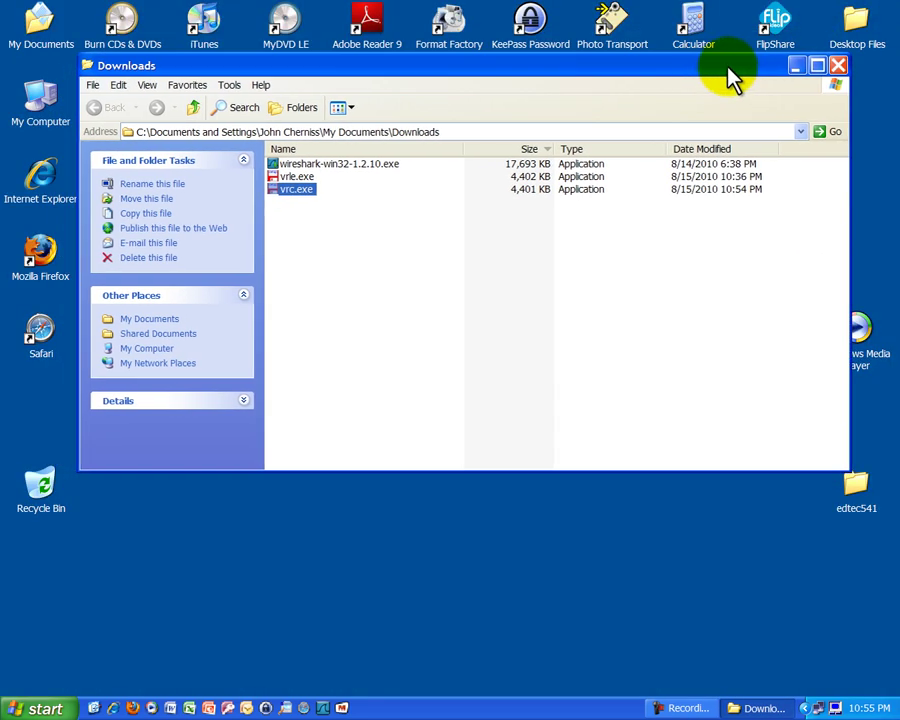
click(843, 67)
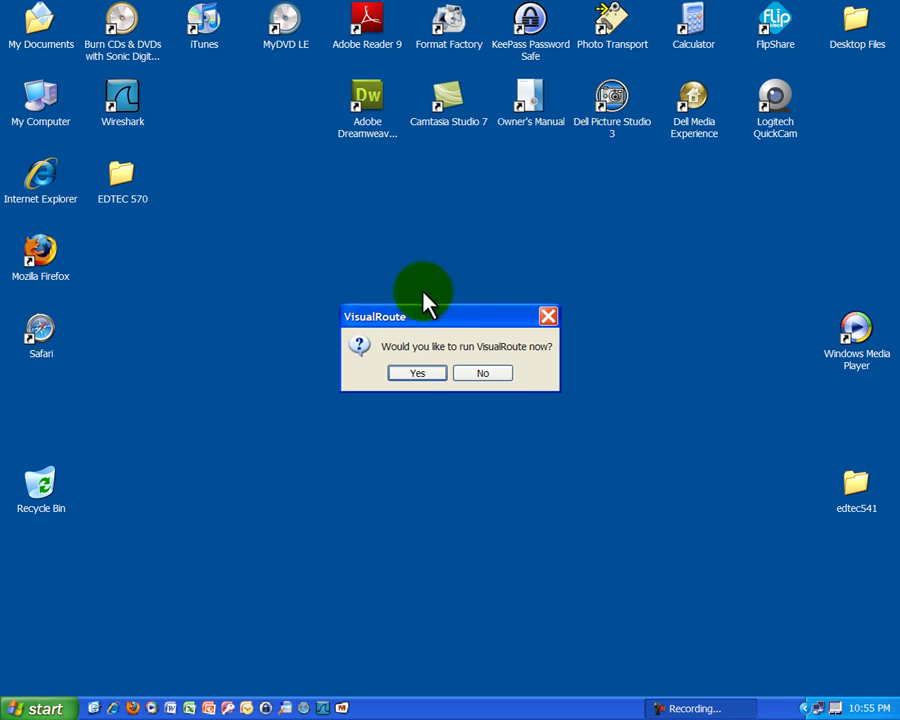
Choose Yes to run VisualRoute now and acknowledge the successful installation message
click(431, 372)
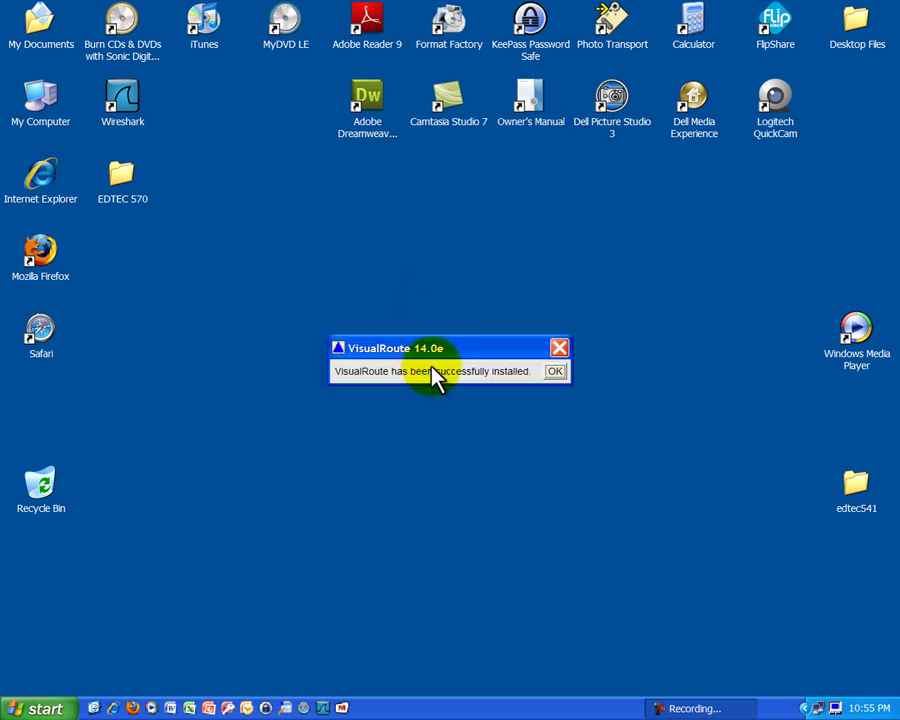
click(556, 373)
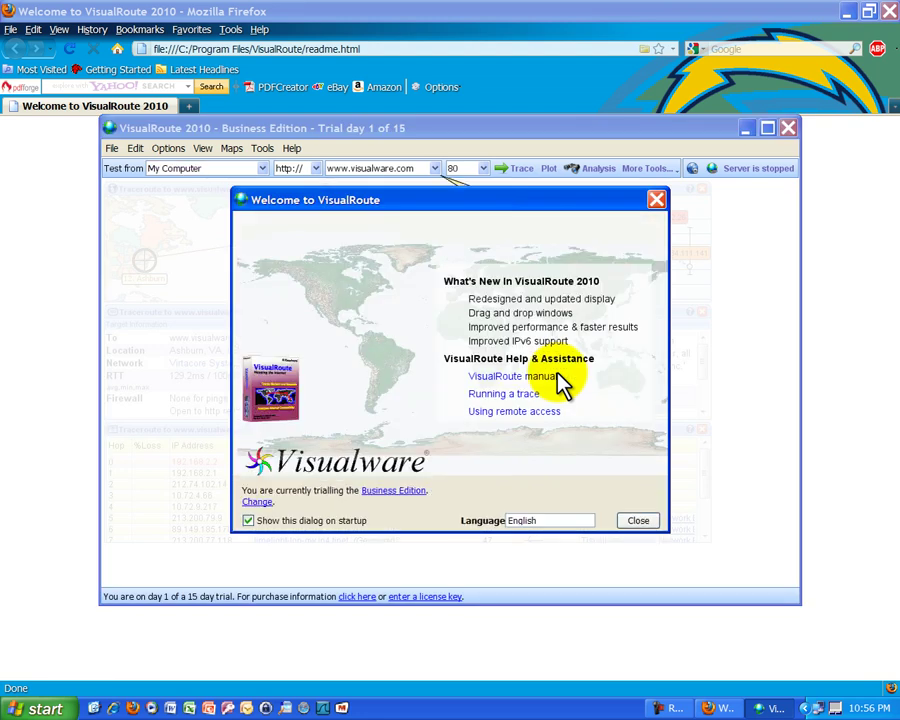
click(637, 521)
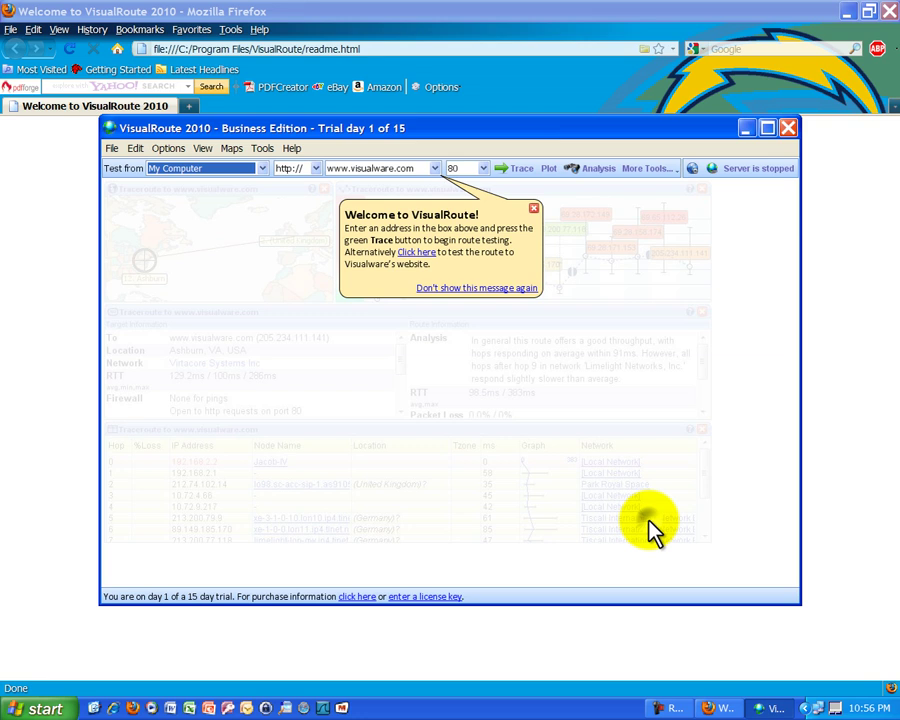
click(422, 170)
key(BackSpace)
key(BackSpace)
key(BackSpace)
key(BackSpace)
key(BackSpace)
key(BackSpace)
key(BackSpace)
key(BackSpace)
key(BackSpace)
key(BackSpace)
key(BackSpace)
key(BackSpace)
key(BackSpace)
key(BackSpace)
key(BackSpace)
key(BackSpace)
key(BackSpace)
key(BackSpace)
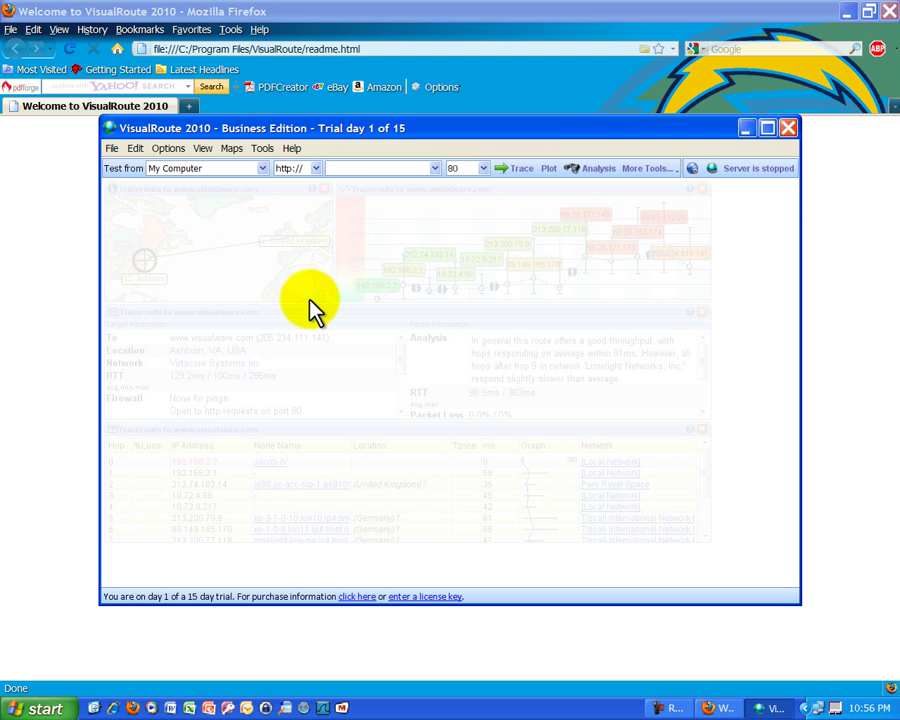
text(www.apple.com)
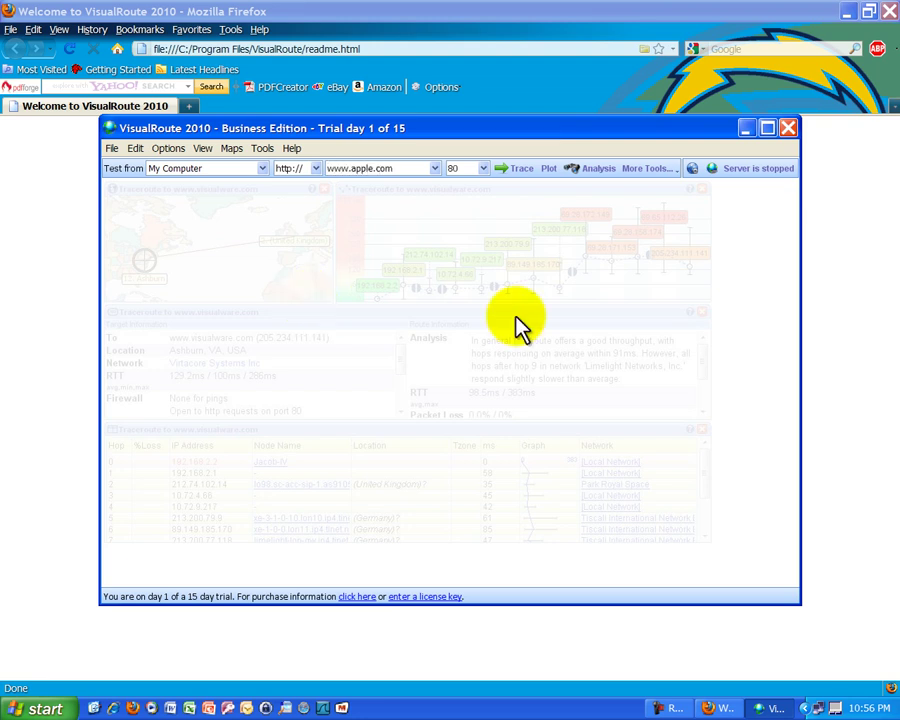
click(484, 168)
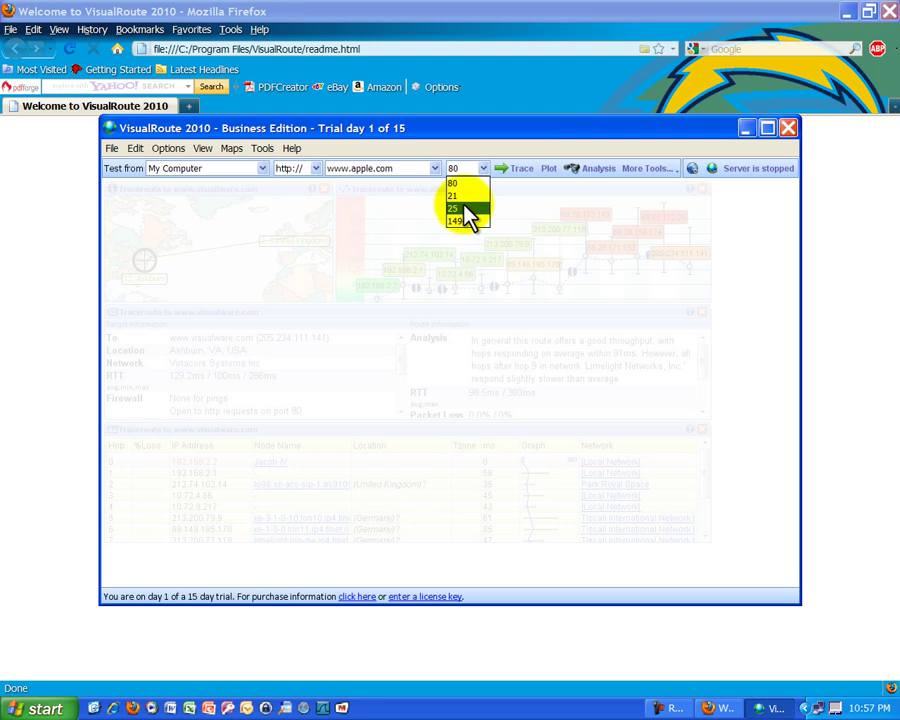
click(500, 168)
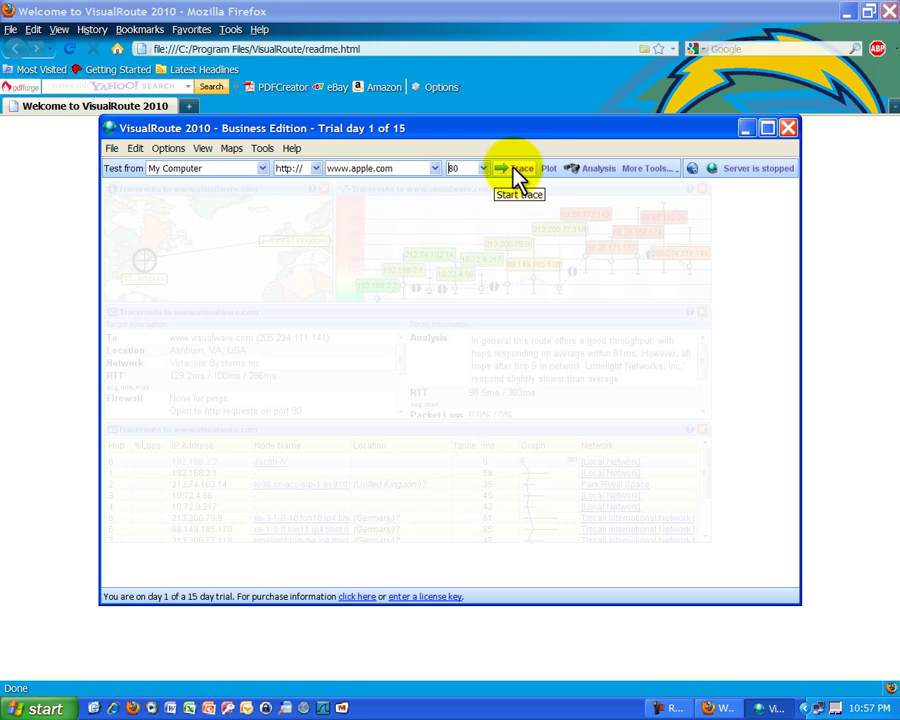
click(514, 170)
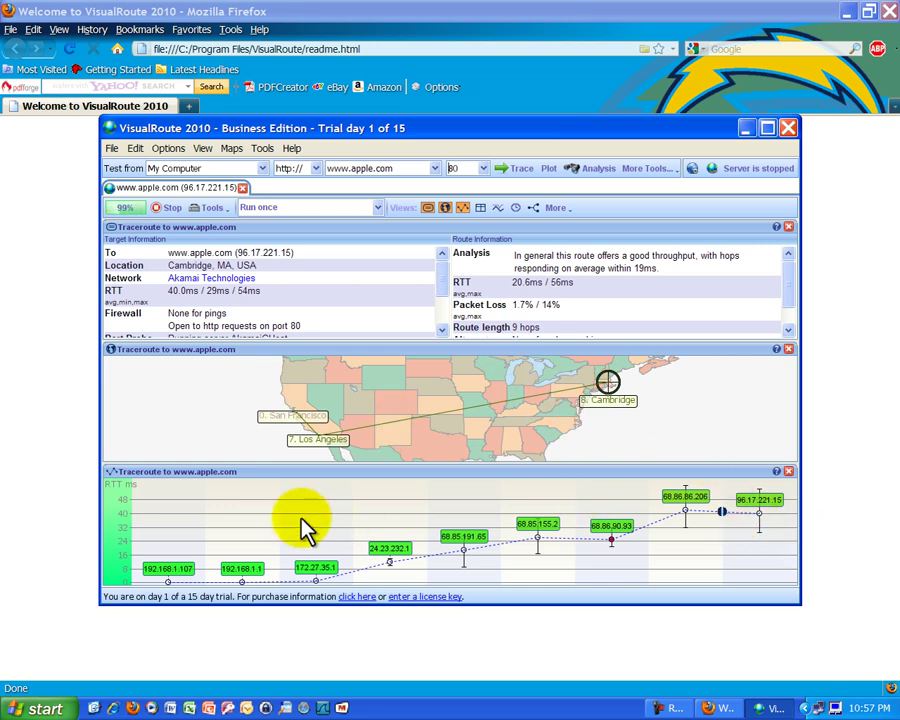
click(170, 578)
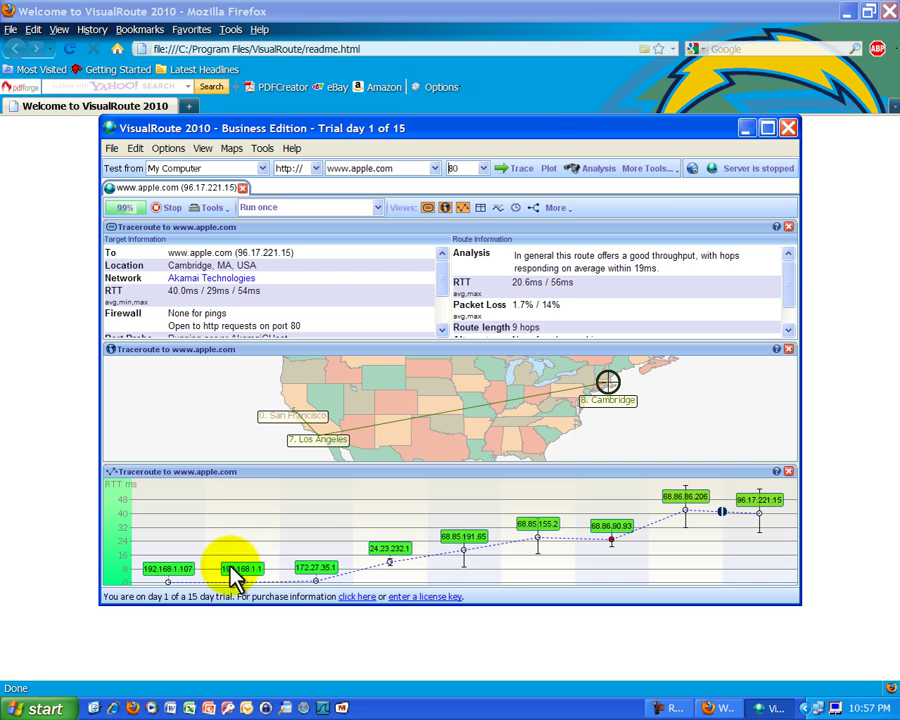
mouse_move(182, 576)
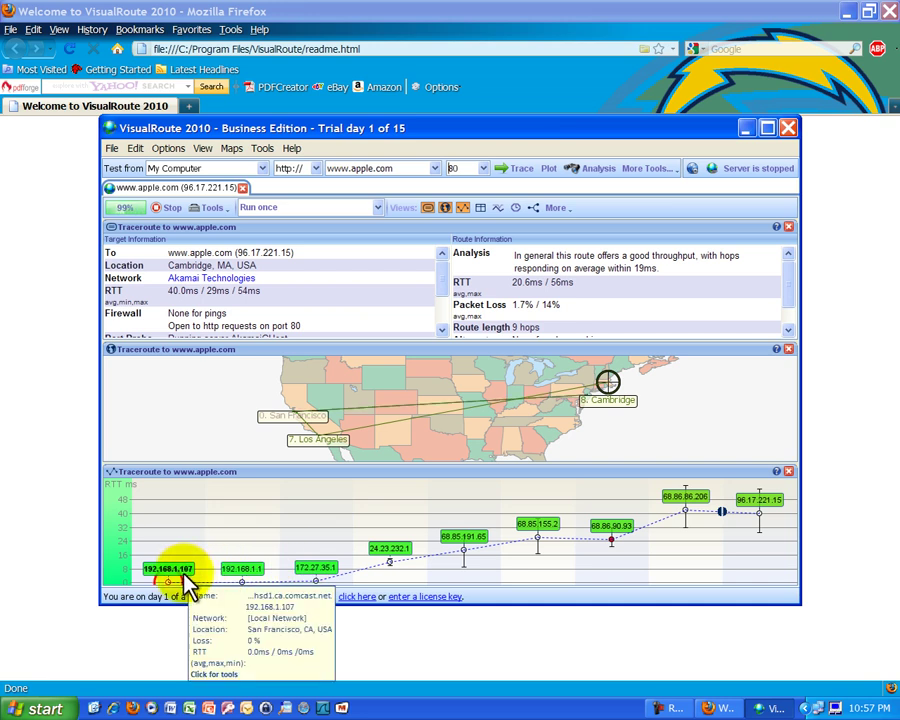
mouse_move(238, 578)
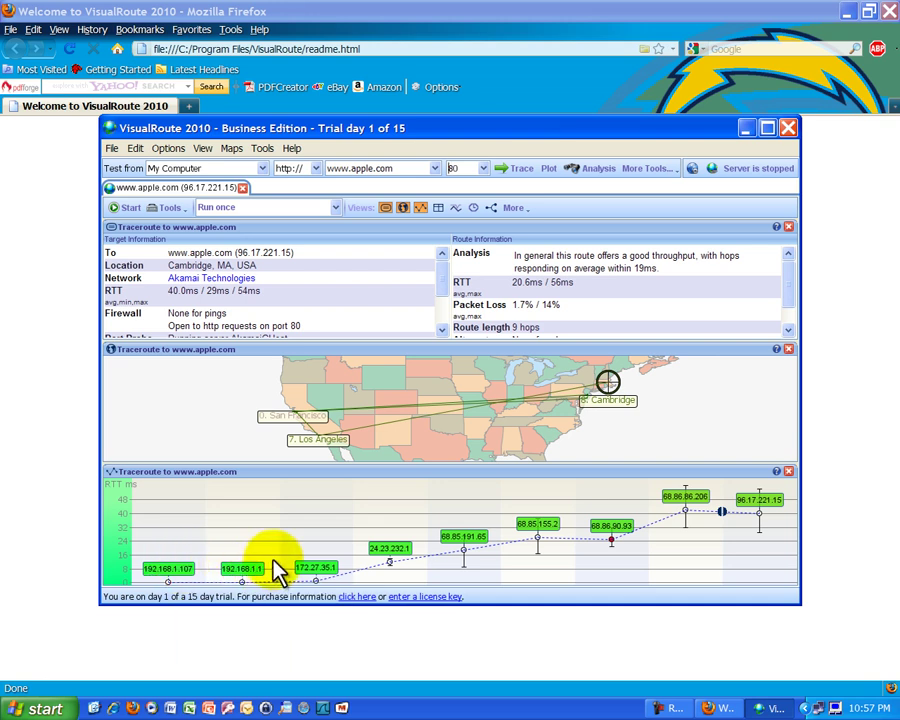
mouse_move(350, 567)
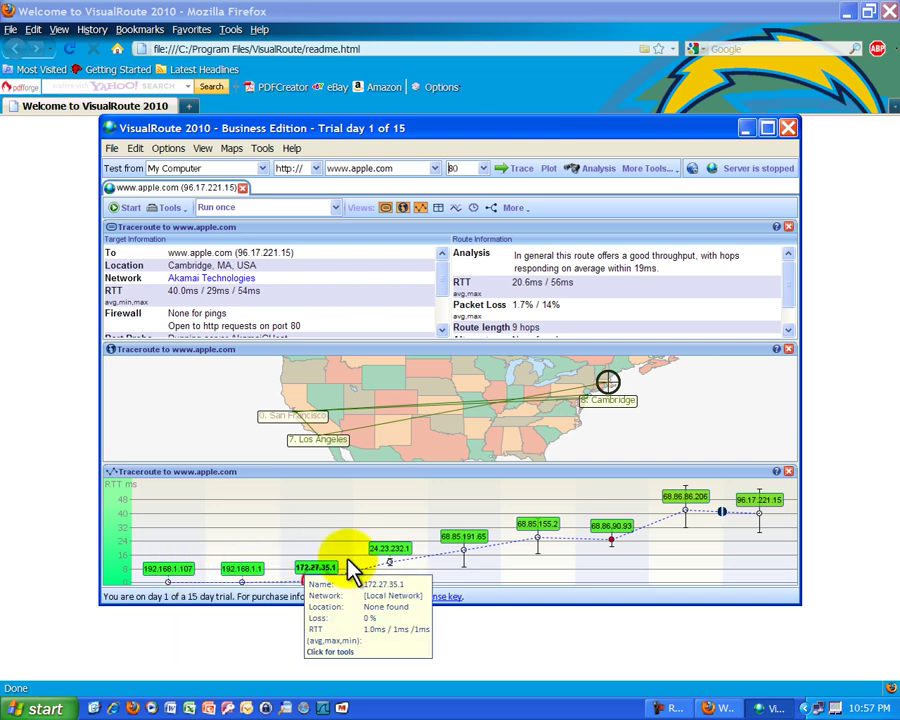
mouse_move(396, 560)
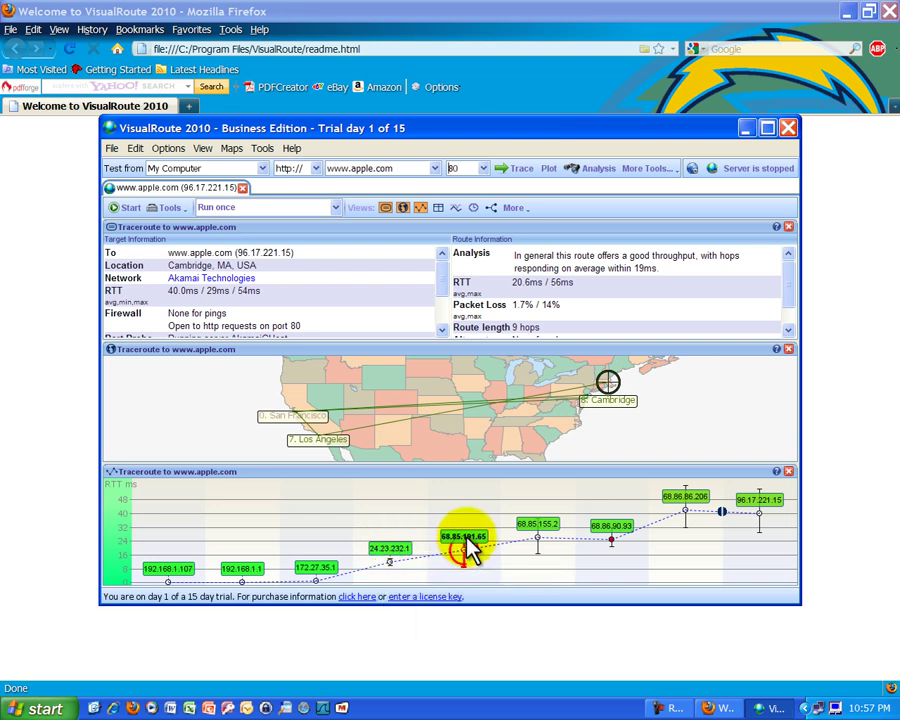
mouse_move(466, 545)
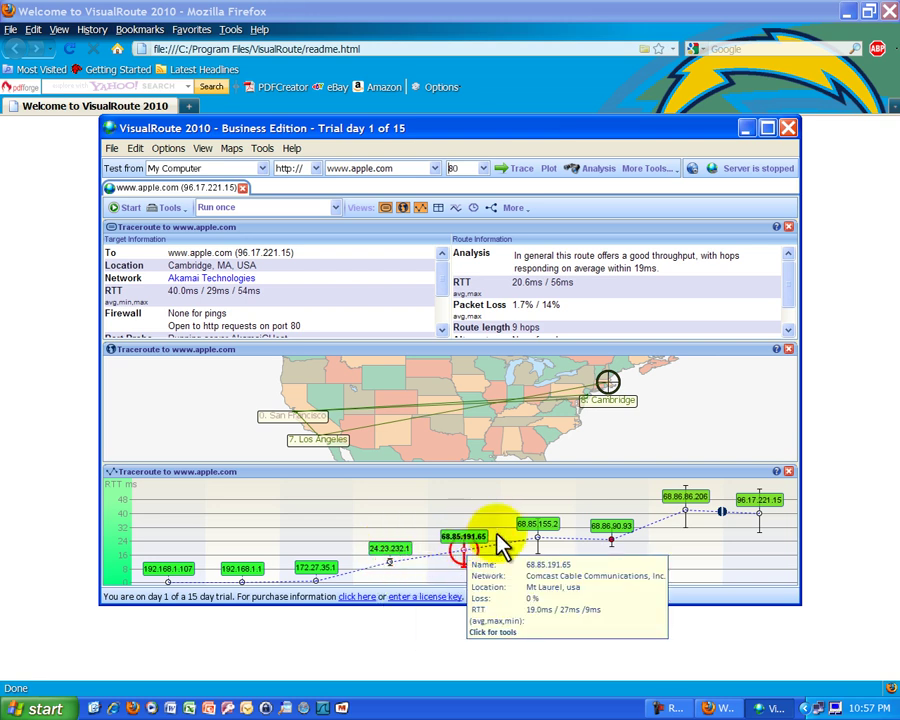
mouse_move(538, 533)
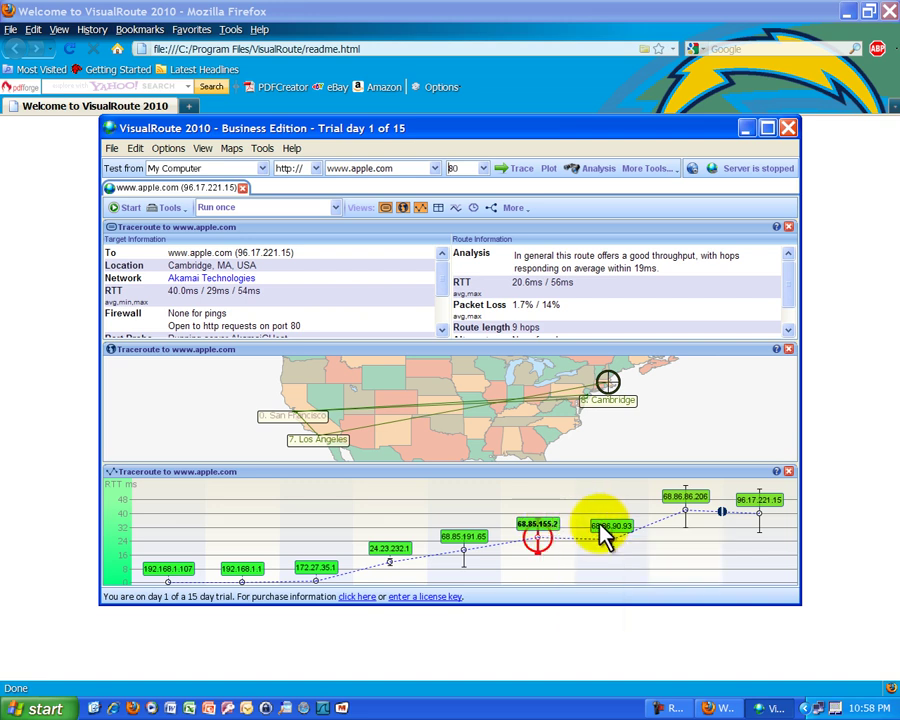
mouse_move(603, 536)
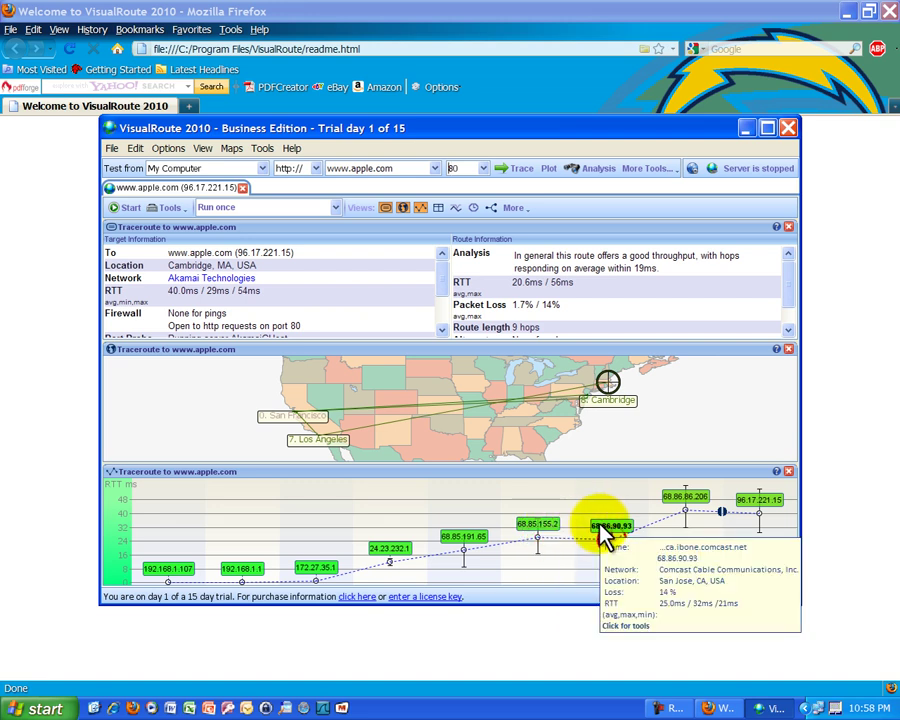
click(607, 537)
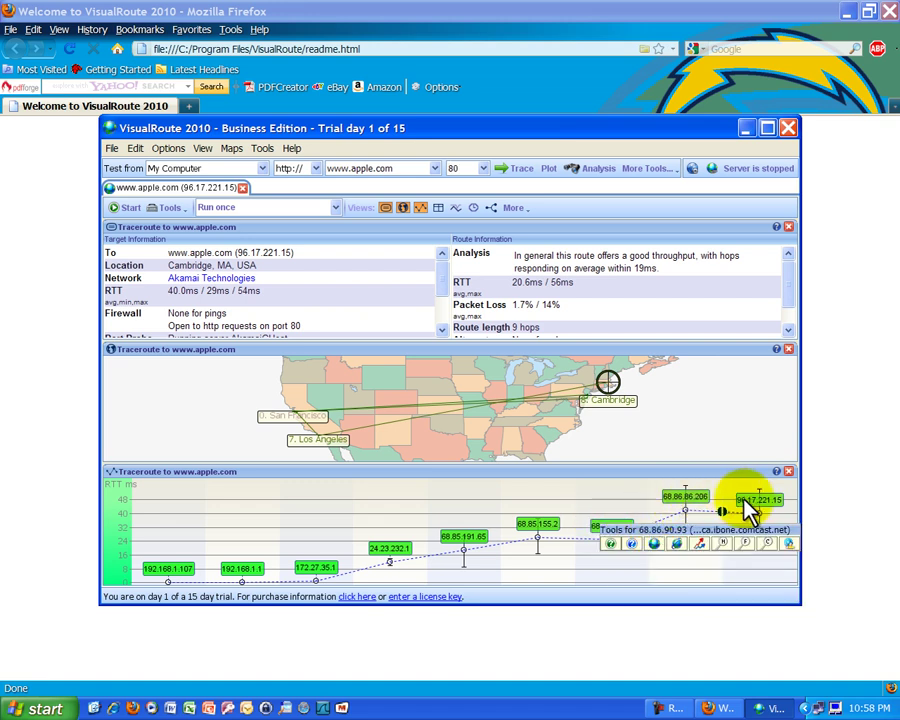
mouse_move(755, 511)
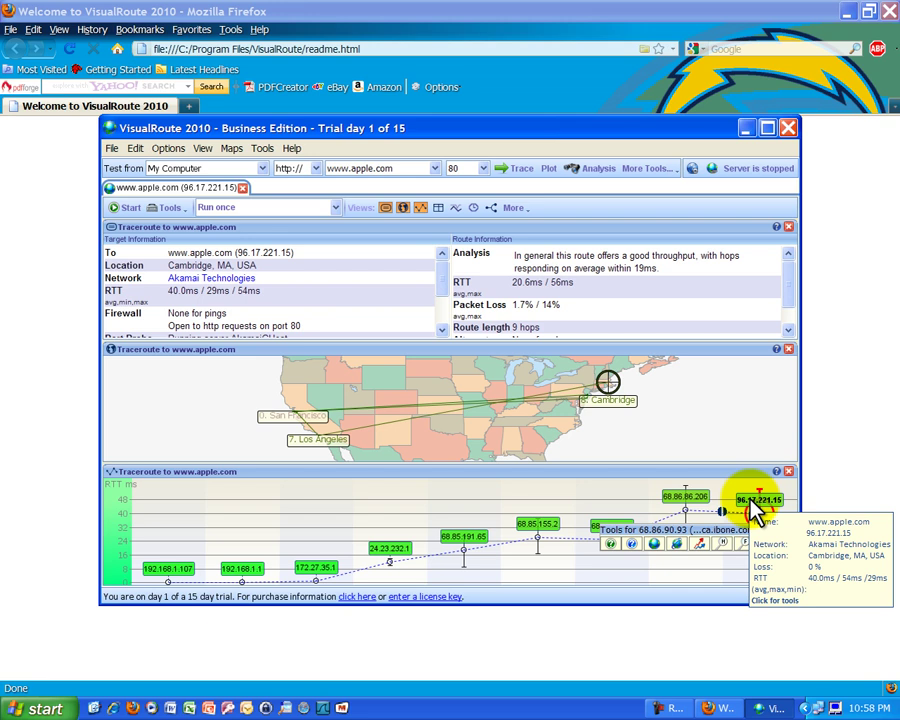
mouse_move(688, 502)
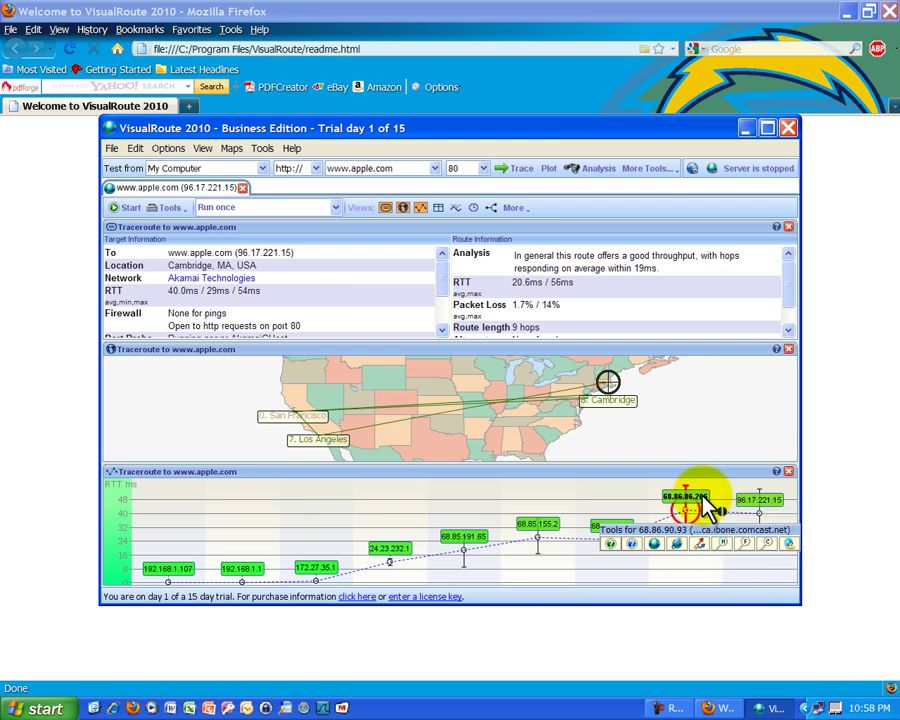
mouse_move(601, 527)
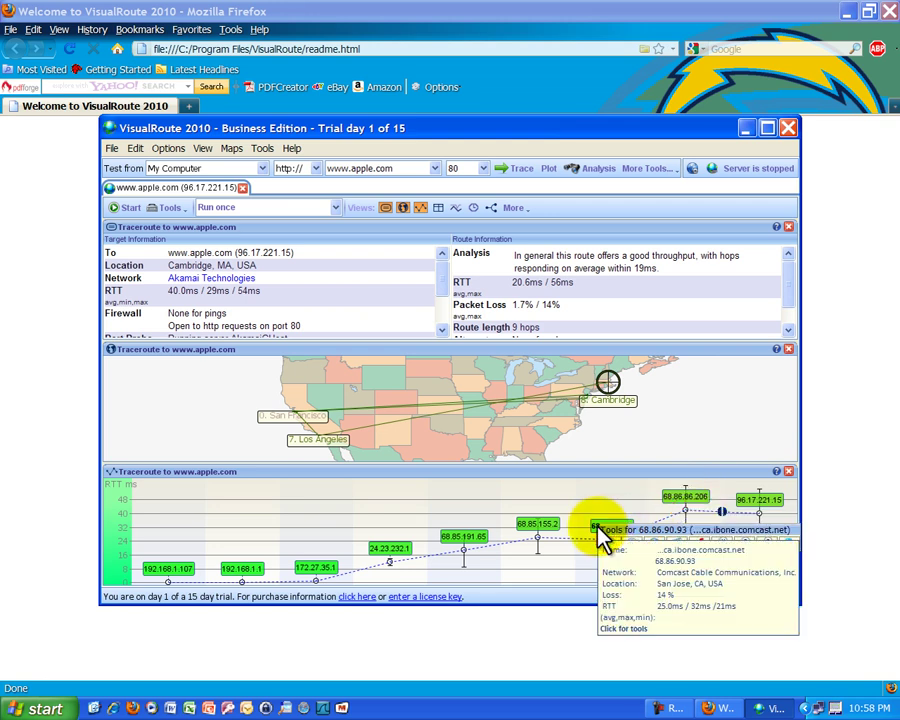
click(539, 538)
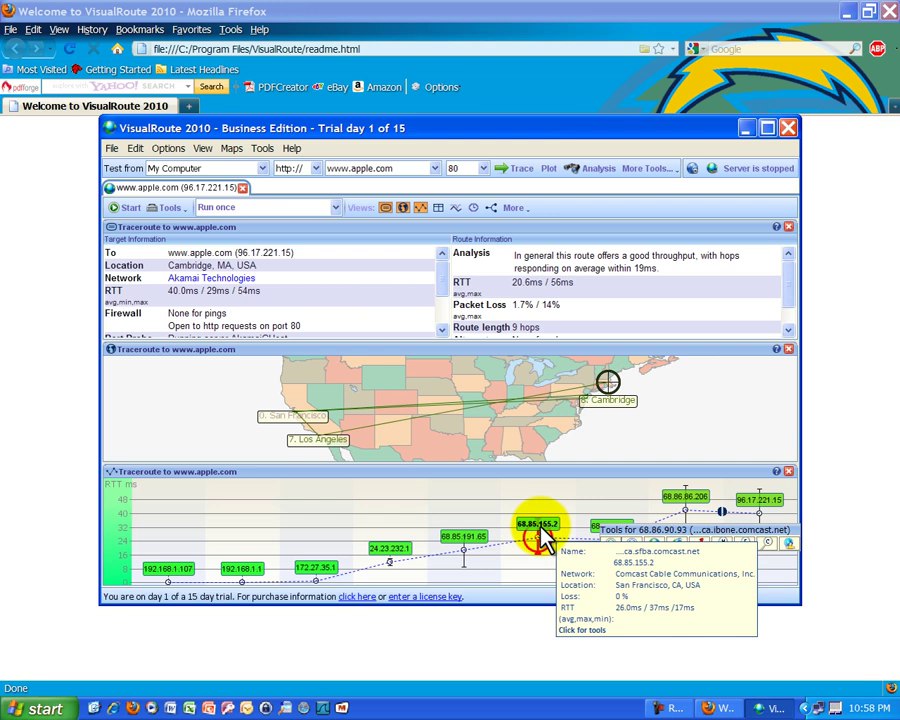
click(464, 547)
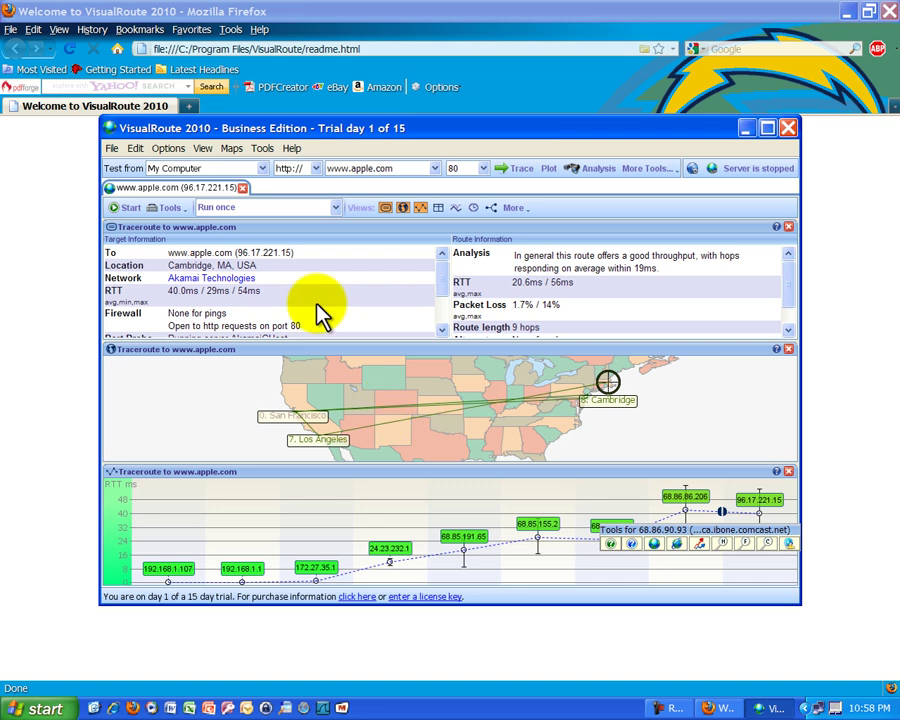
drag(443, 305, 443, 275)
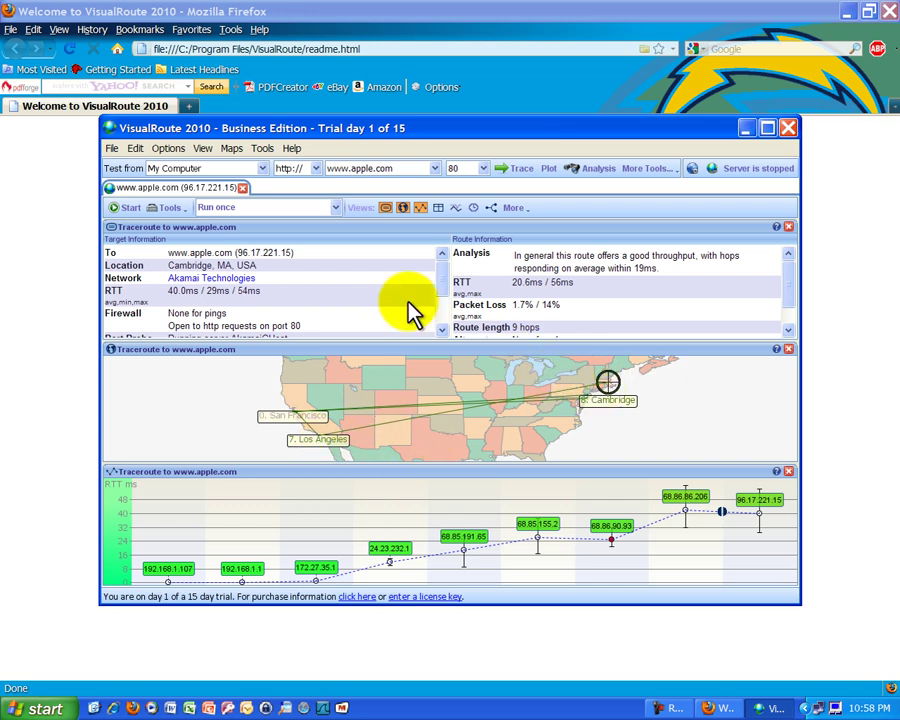
click(515, 178)
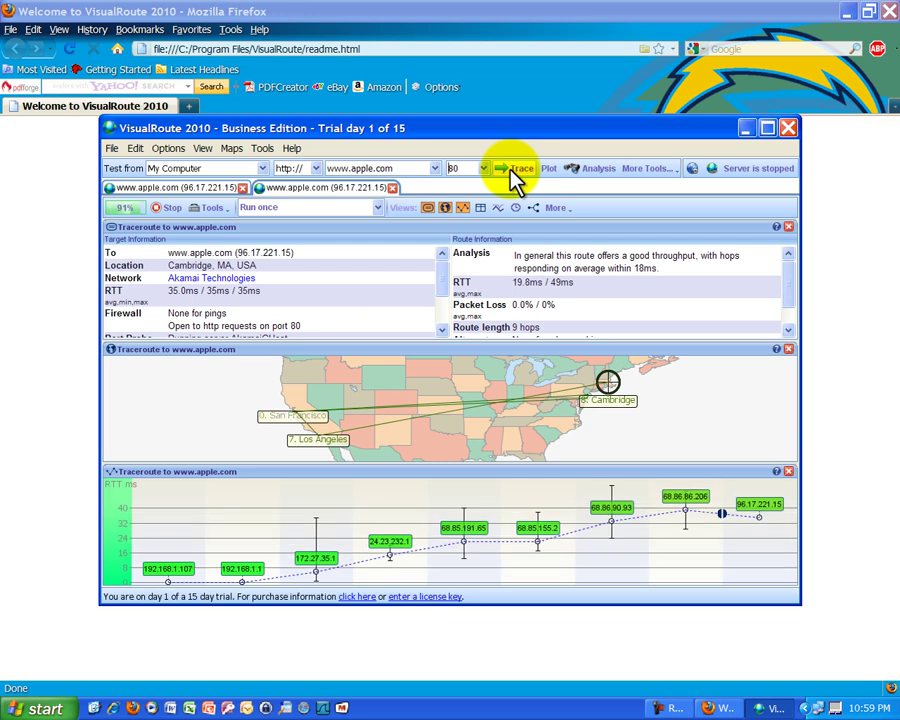
click(396, 169)
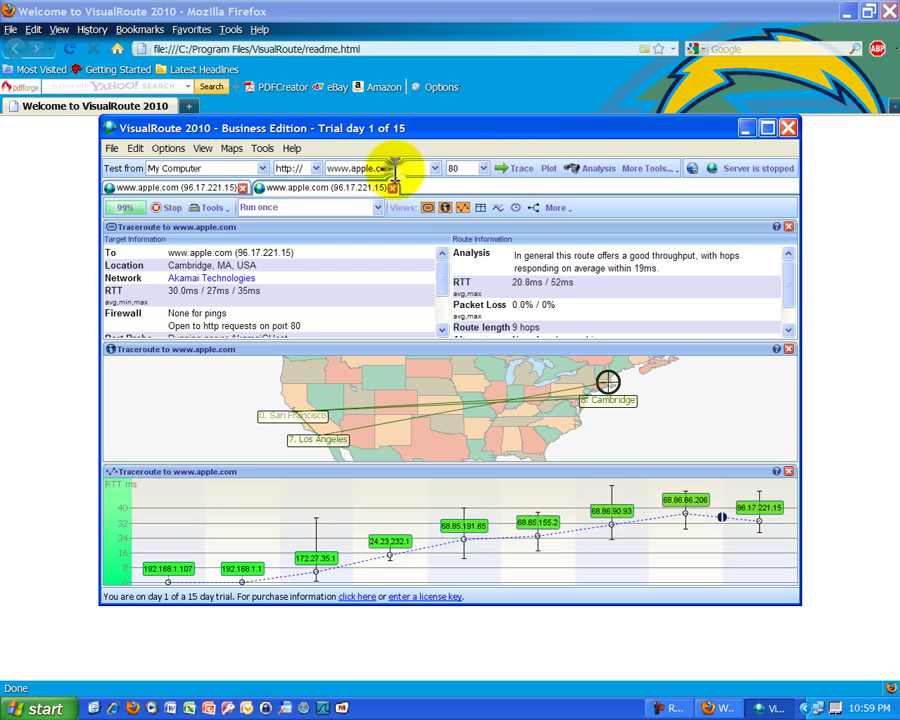
key(BackSpace)
key(BackSpace)
key(BackSpace)
key(BackSpace)
key(BackSpace)
key(BackSpace)
key(BackSpace)
key(BackSpace)
key(BackSpace)
key(BackSpace)
key(BackSpace)
key(BackSpace)
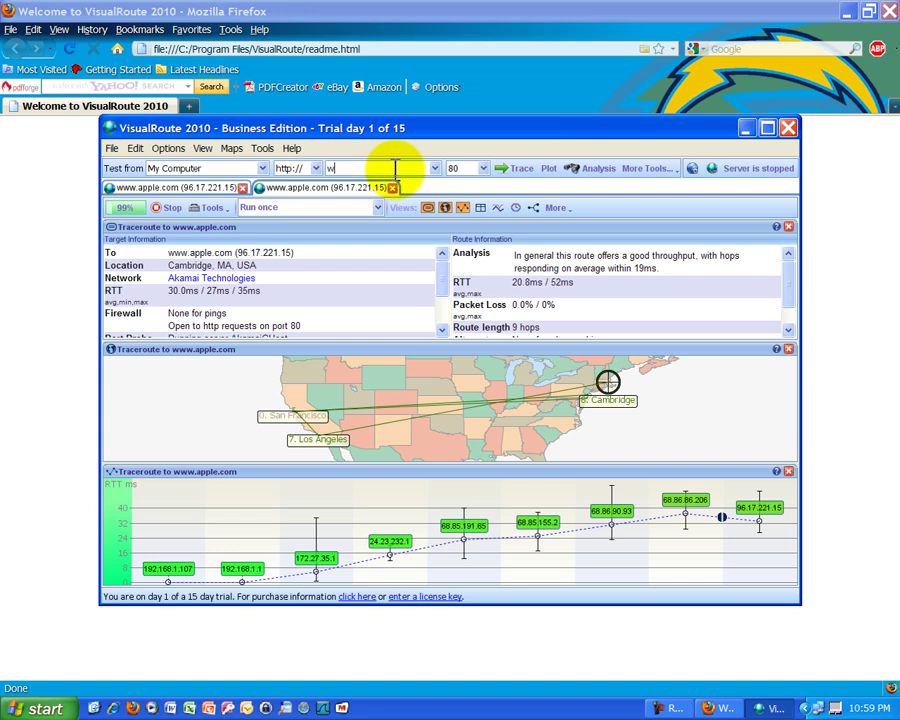
text(ww.google.com)
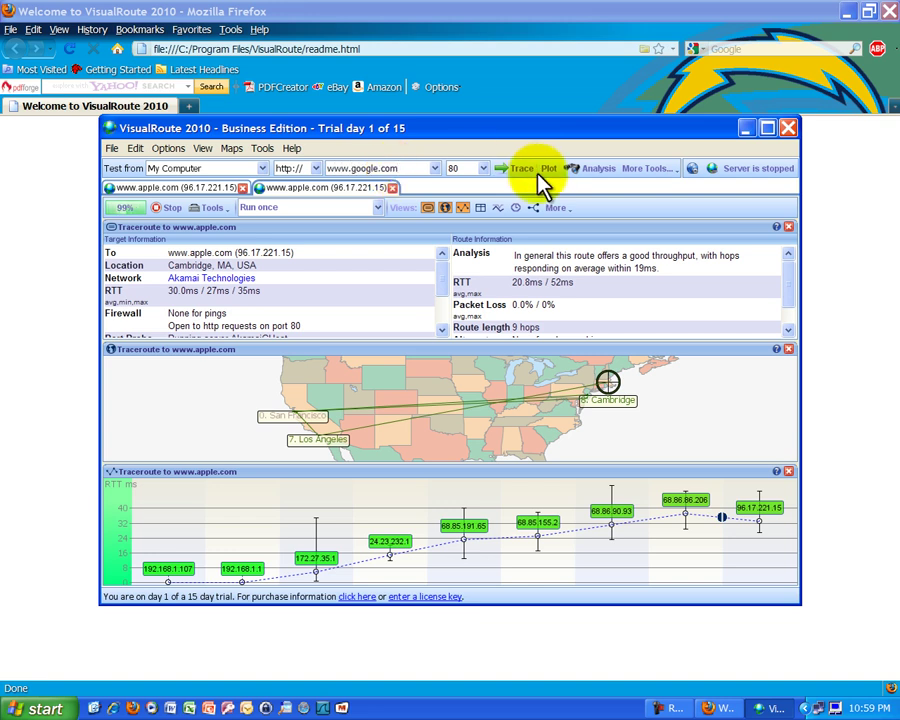
click(498, 168)
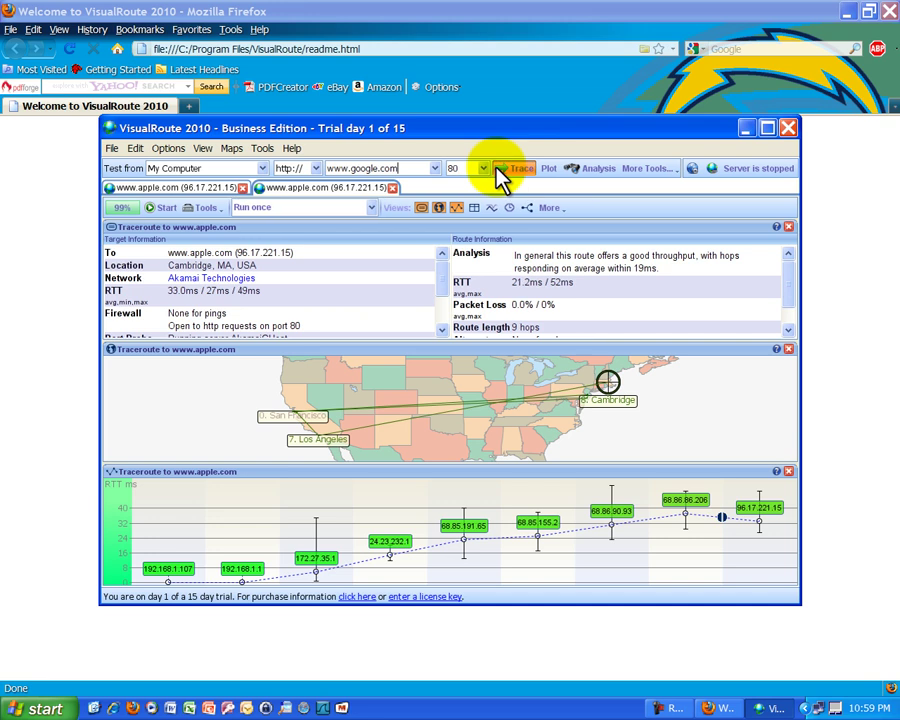
click(498, 170)
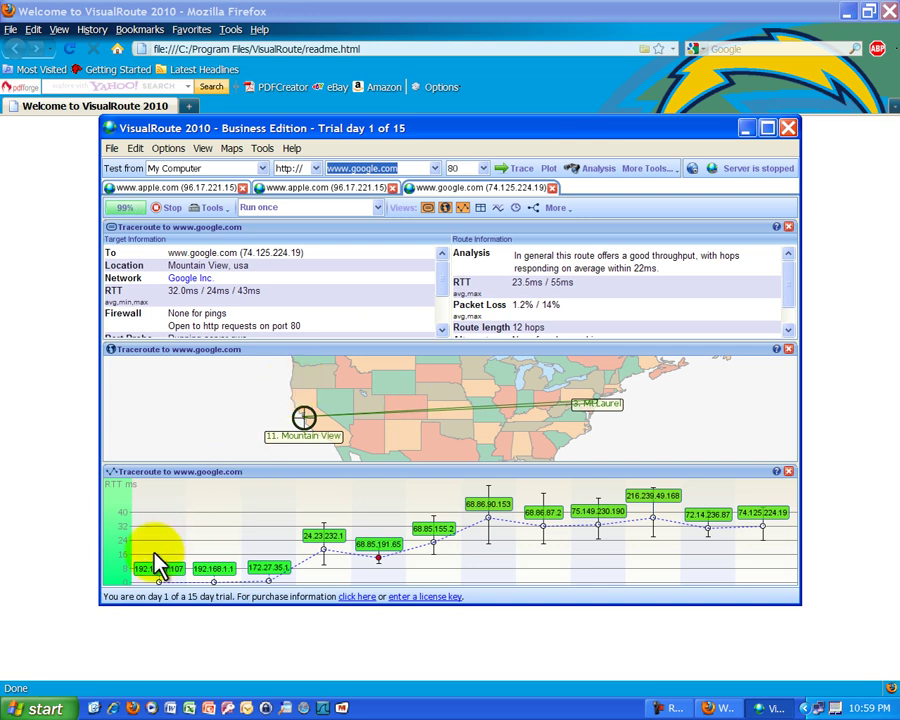
mouse_move(155, 580)
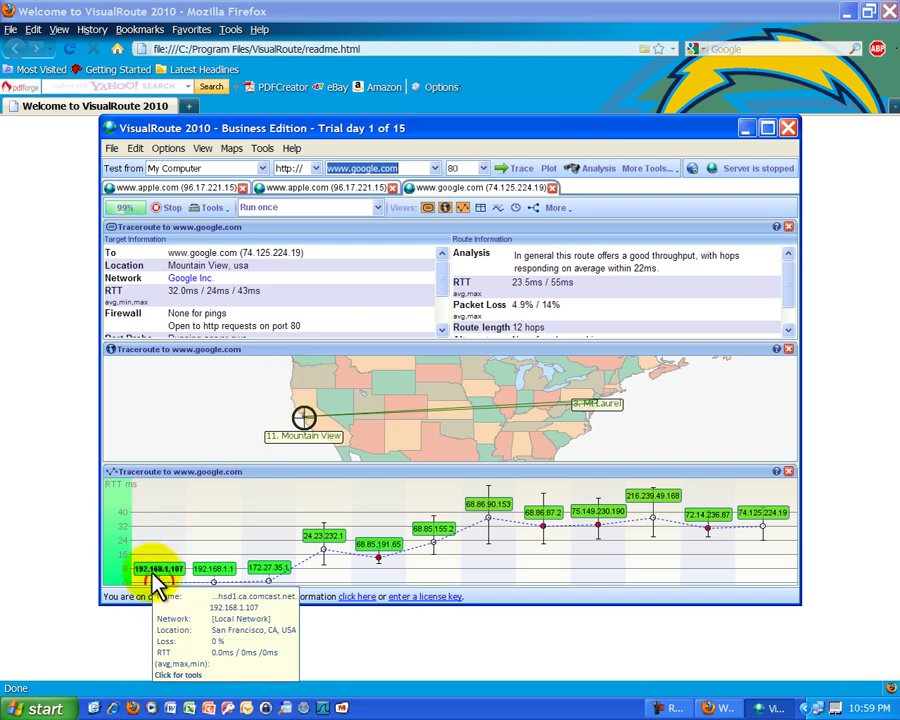
mouse_move(210, 580)
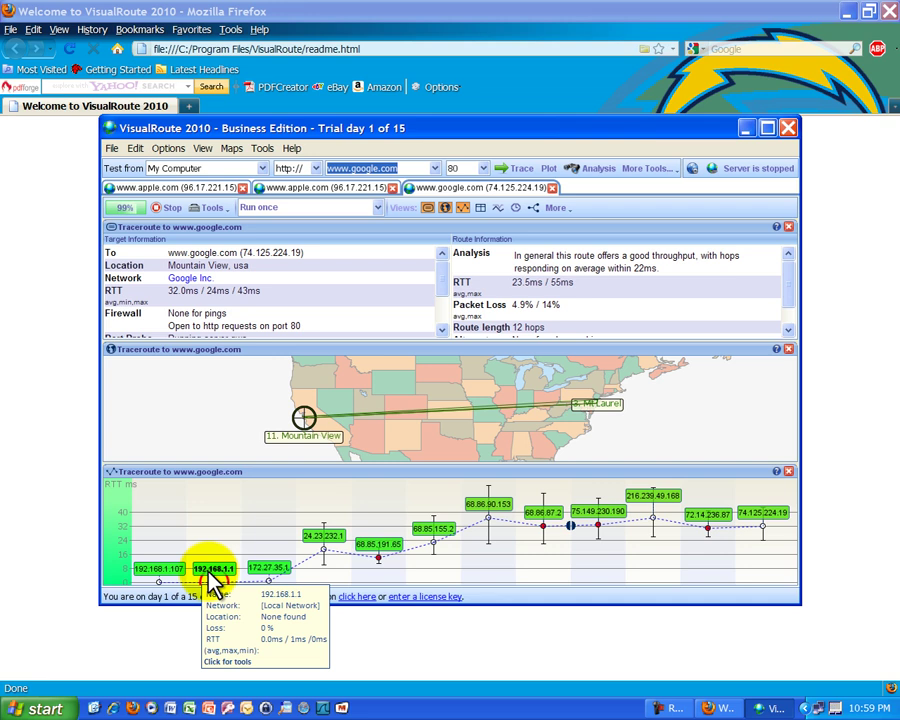
mouse_move(275, 575)
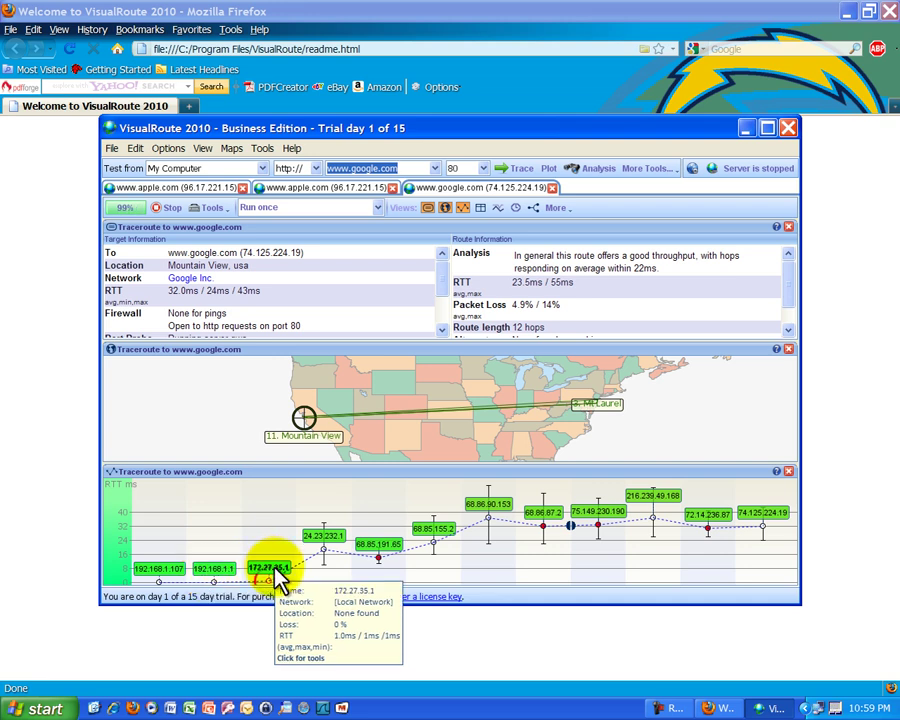
mouse_move(315, 543)
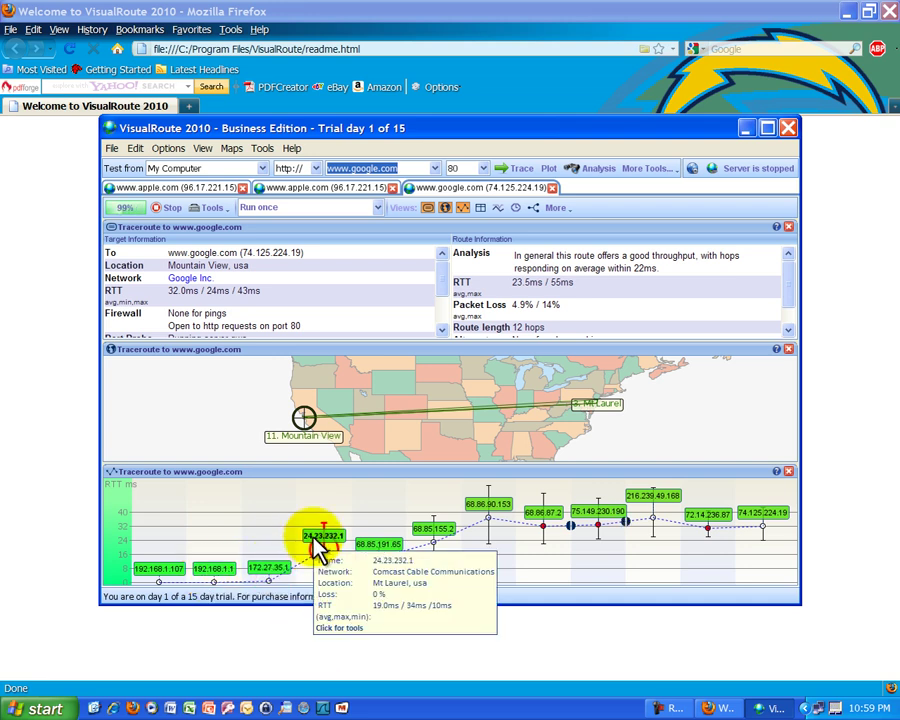
mouse_move(440, 535)
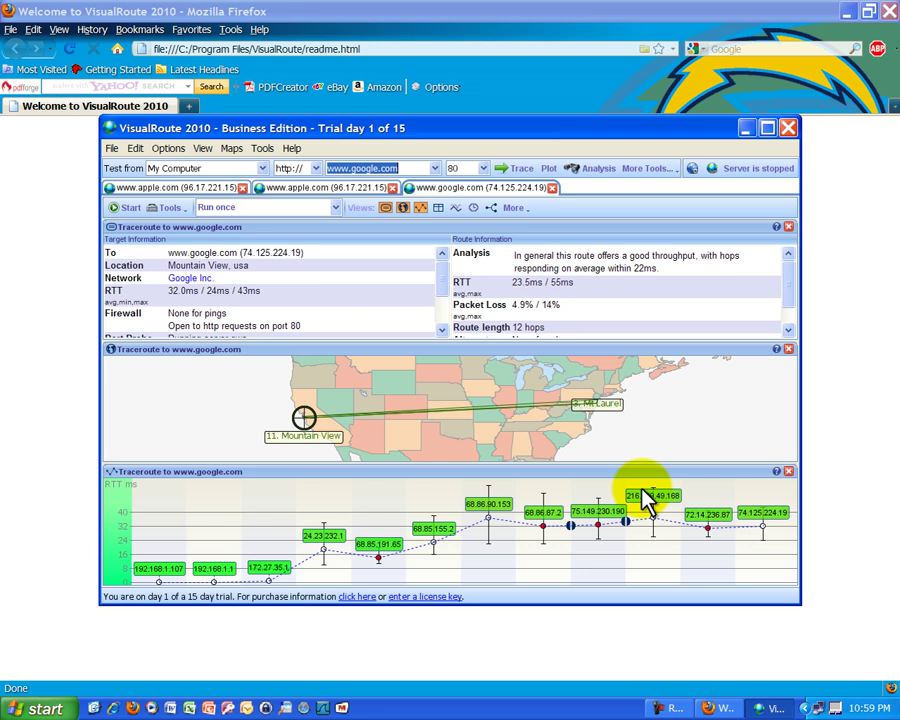
mouse_move(648, 503)
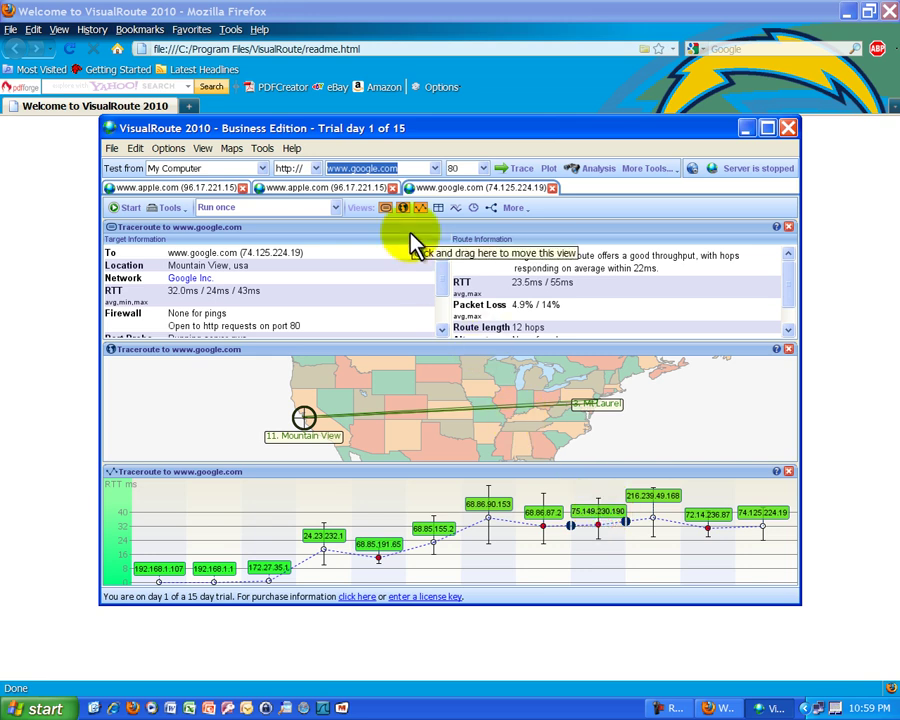
mouse_move(439, 274)
mouse_down()
mouse_move(440, 301)
mouse_move(446, 277)
mouse_up()
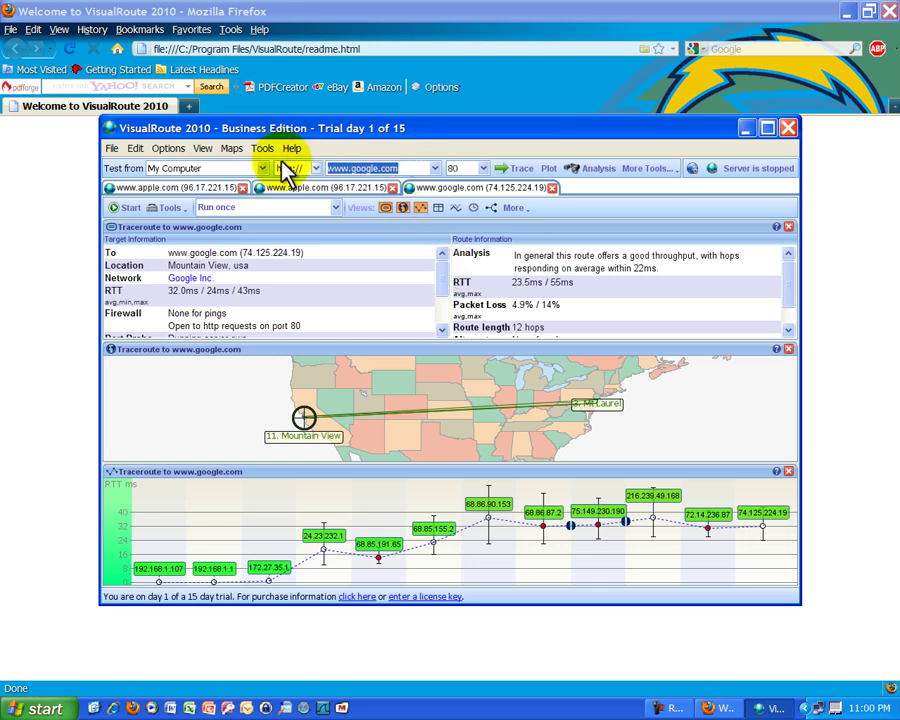
key(Delete)
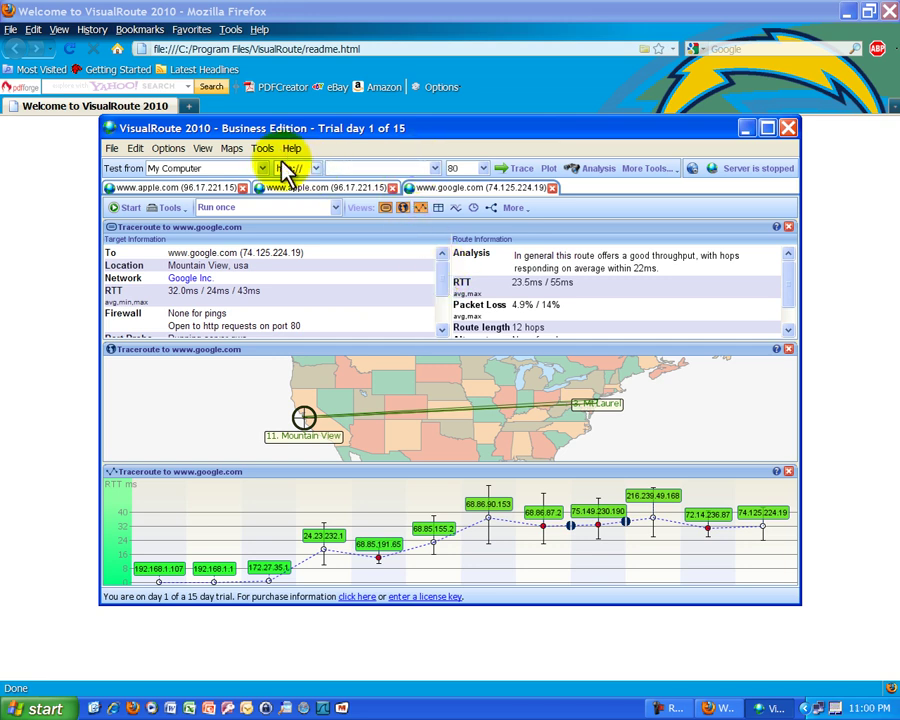
text(www.stanford.edu)
click(518, 172)
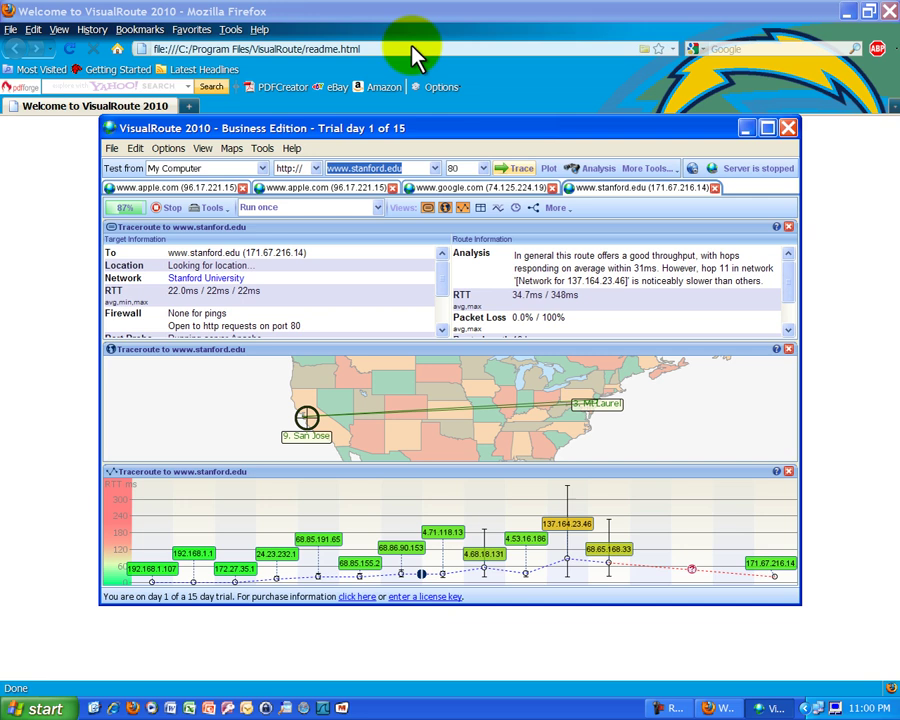
mouse_move(233, 570)
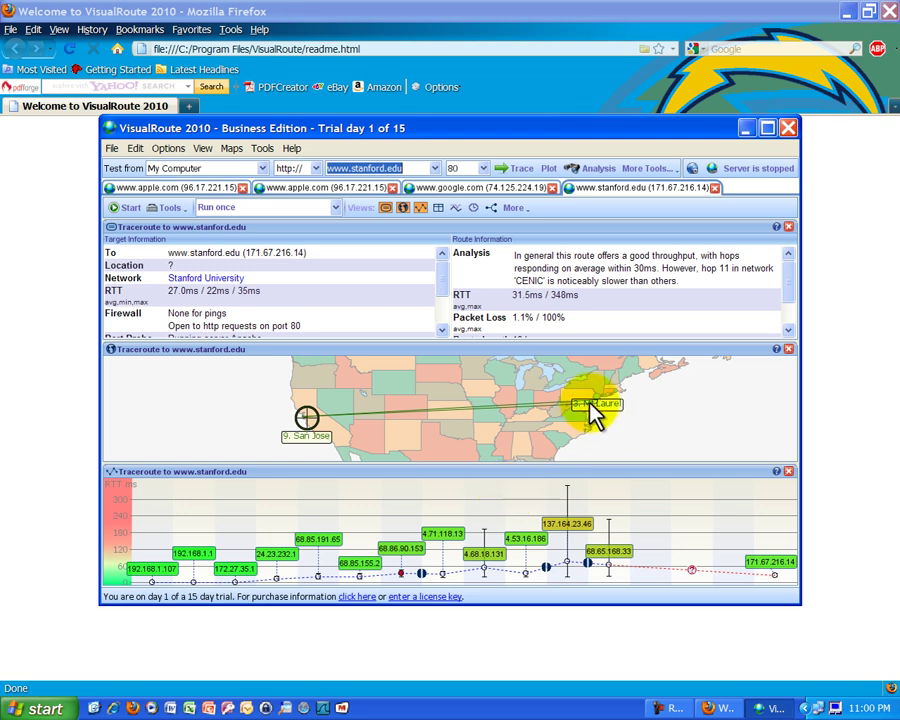
click(306, 421)
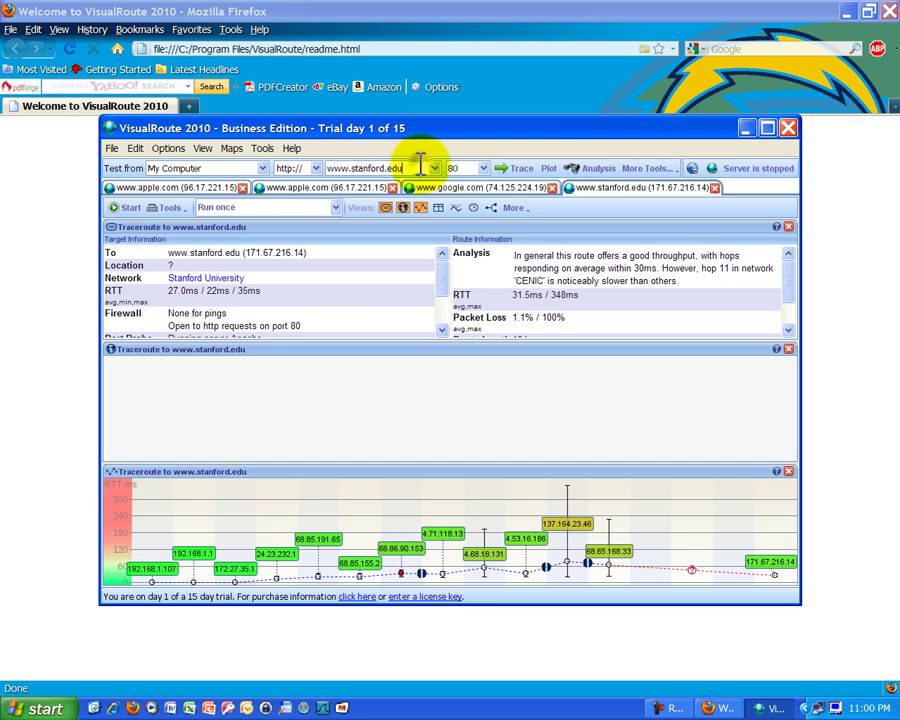
key(Delete)
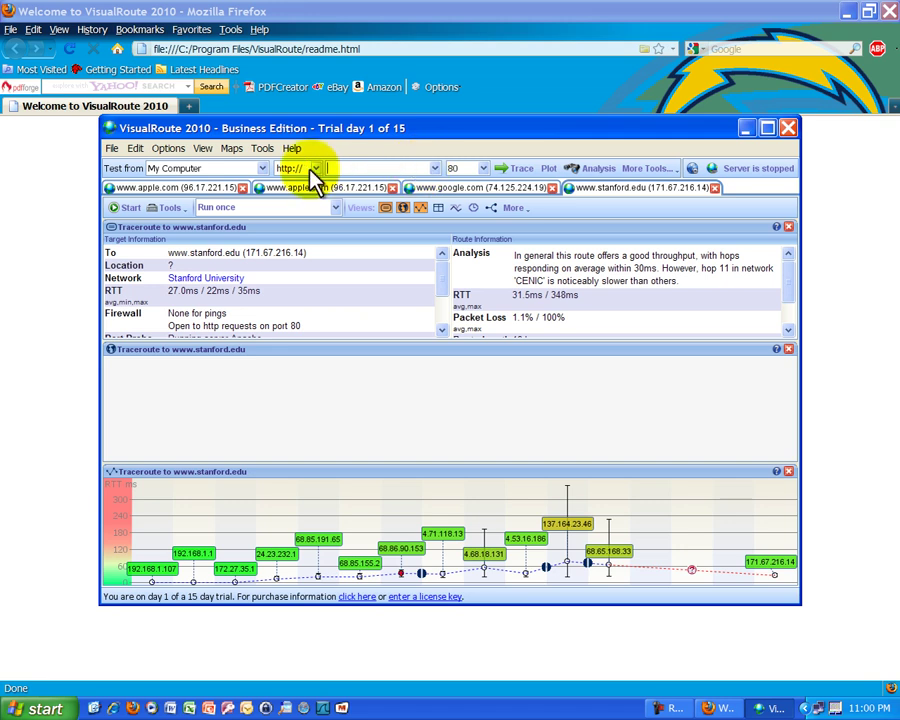
text(www.msu.ru)
click(512, 172)
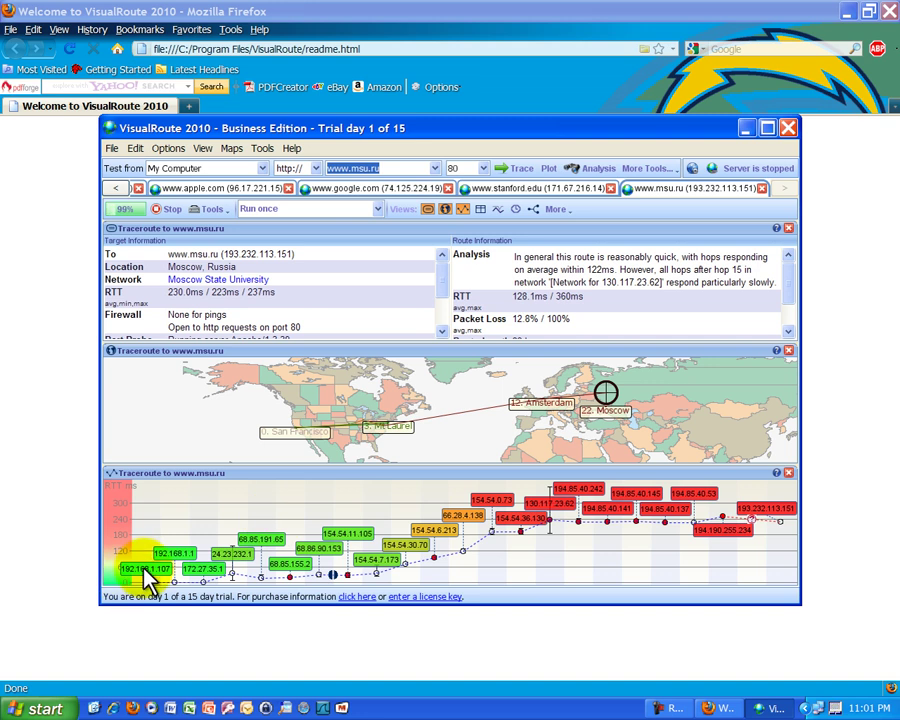
mouse_move(170, 563)
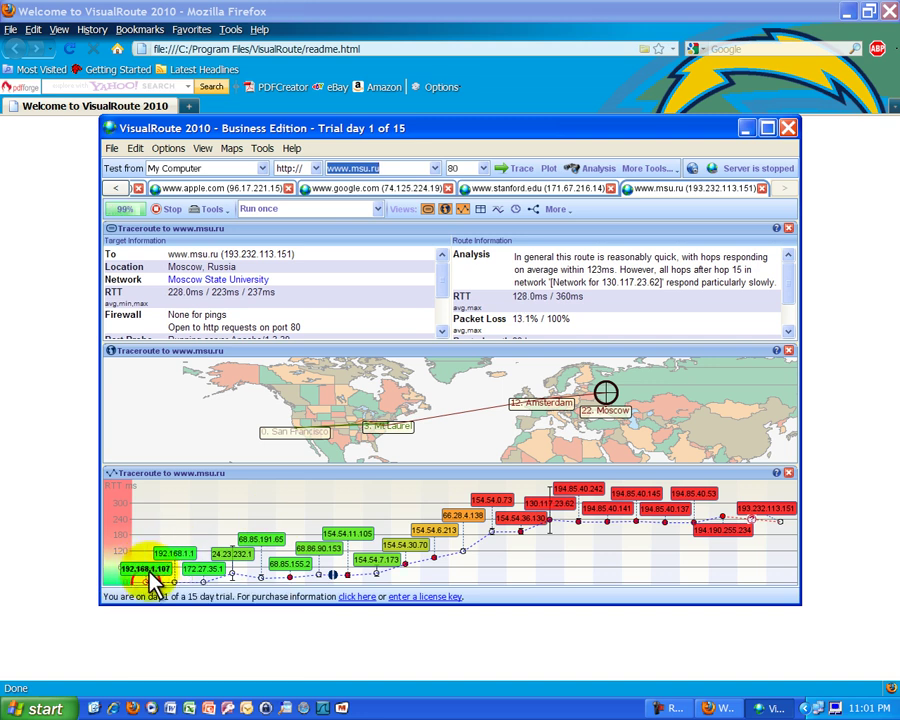
mouse_move(141, 567)
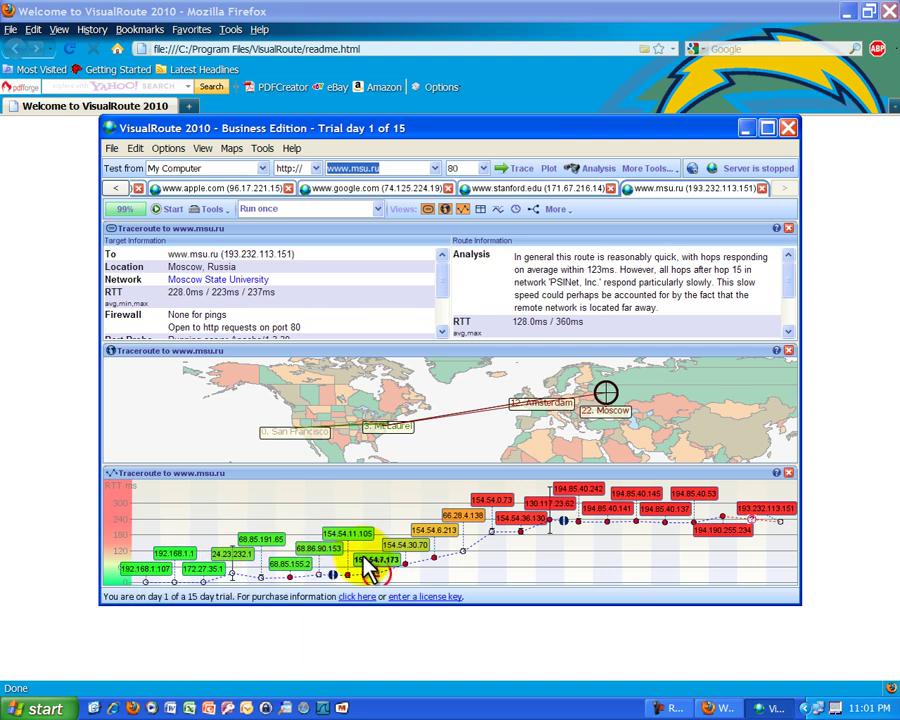
mouse_move(365, 562)
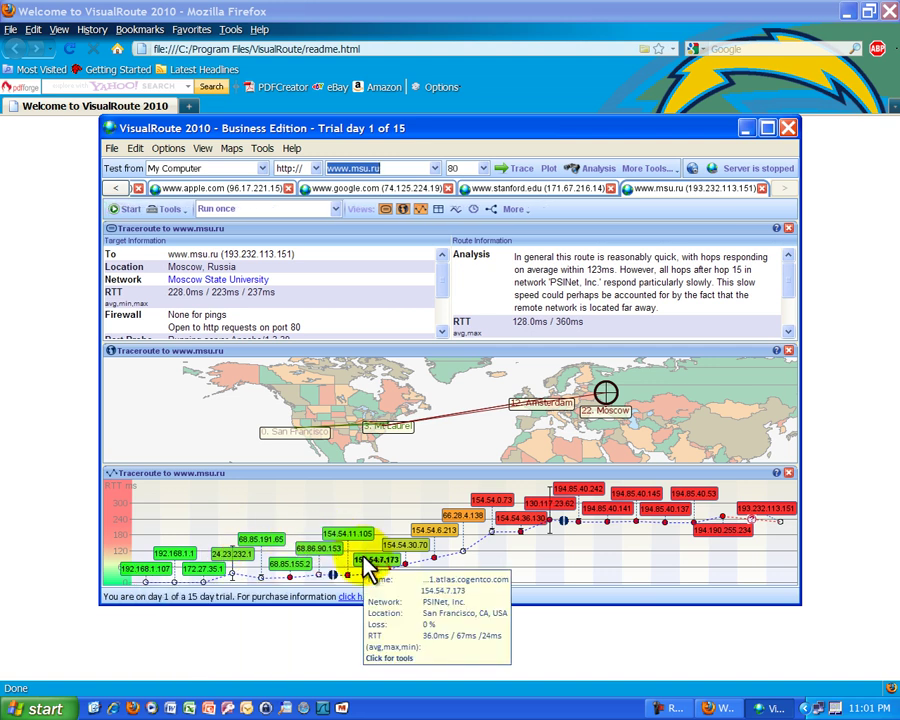
mouse_move(411, 548)
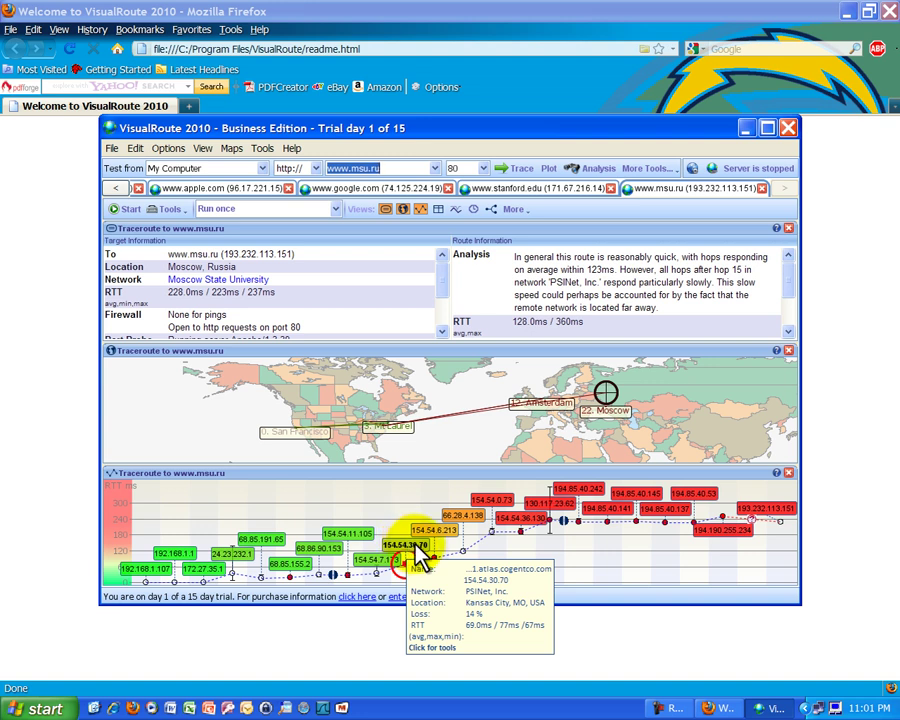
mouse_move(443, 543)
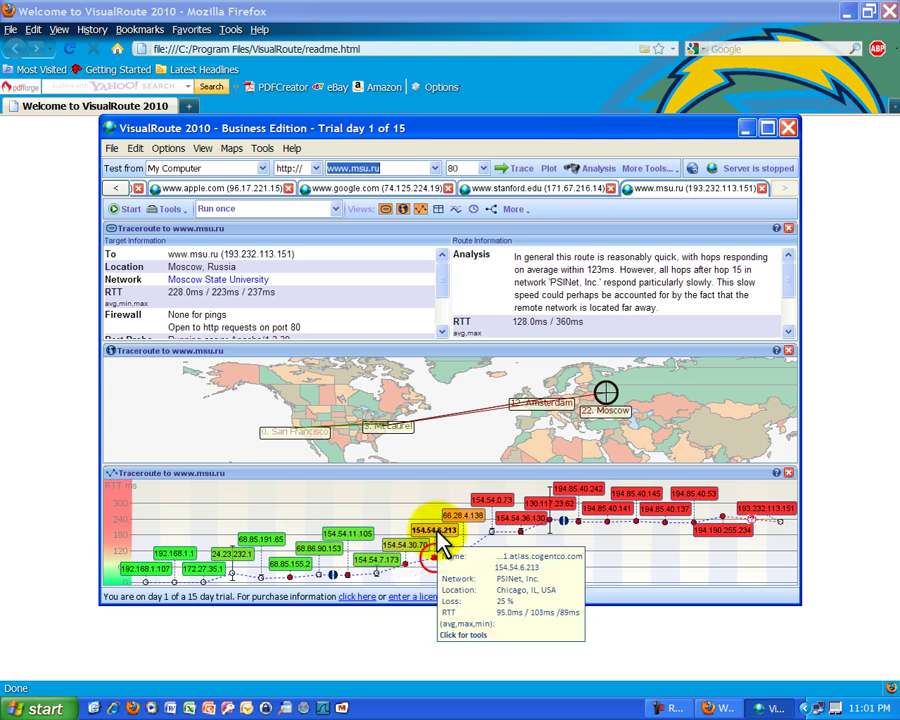
mouse_move(476, 523)
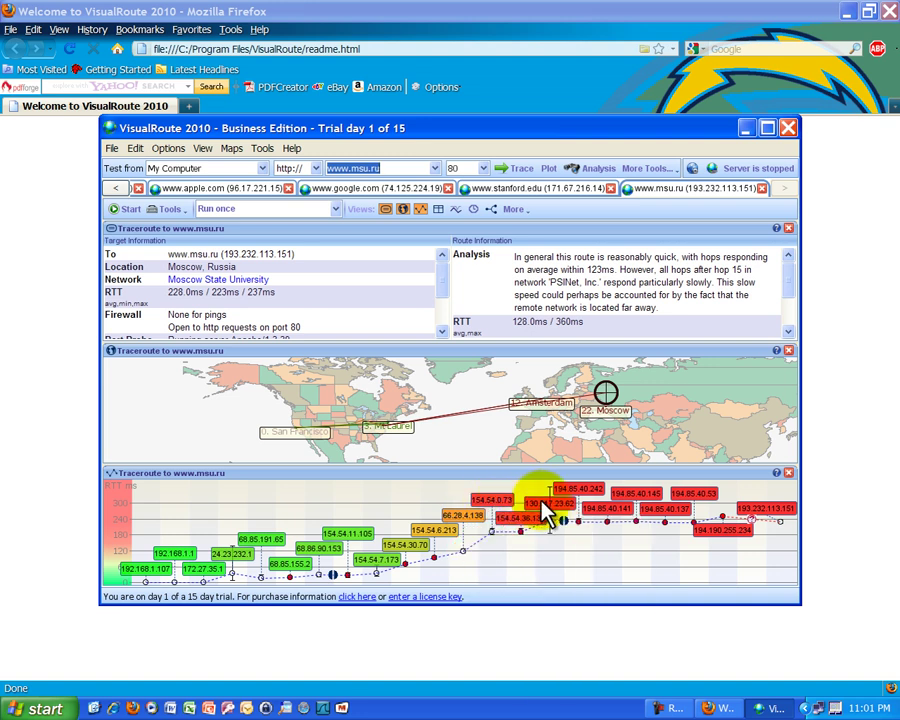
mouse_move(545, 512)
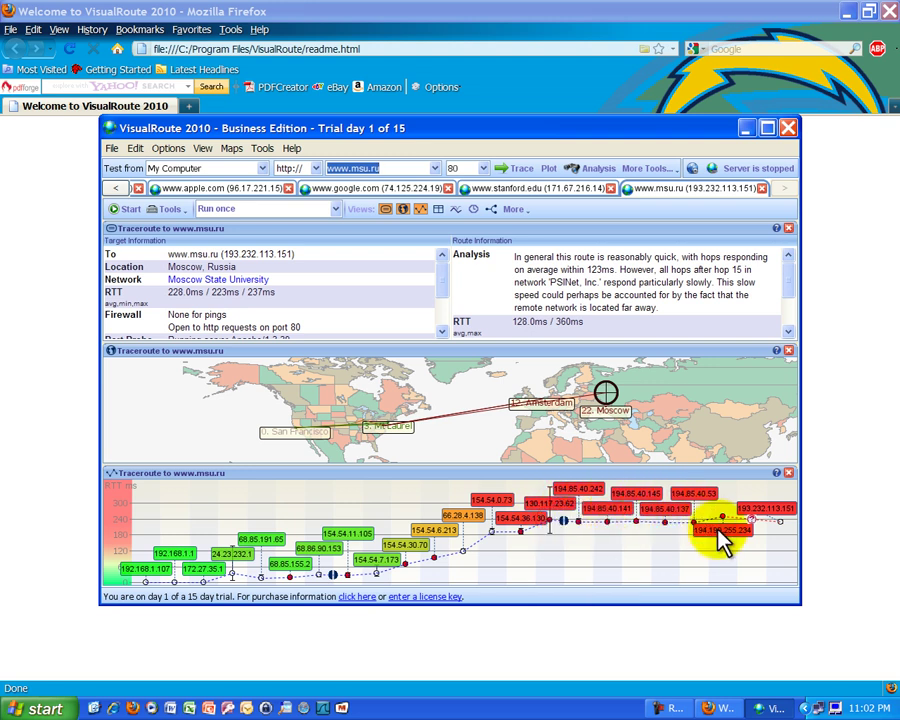
mouse_move(718, 536)
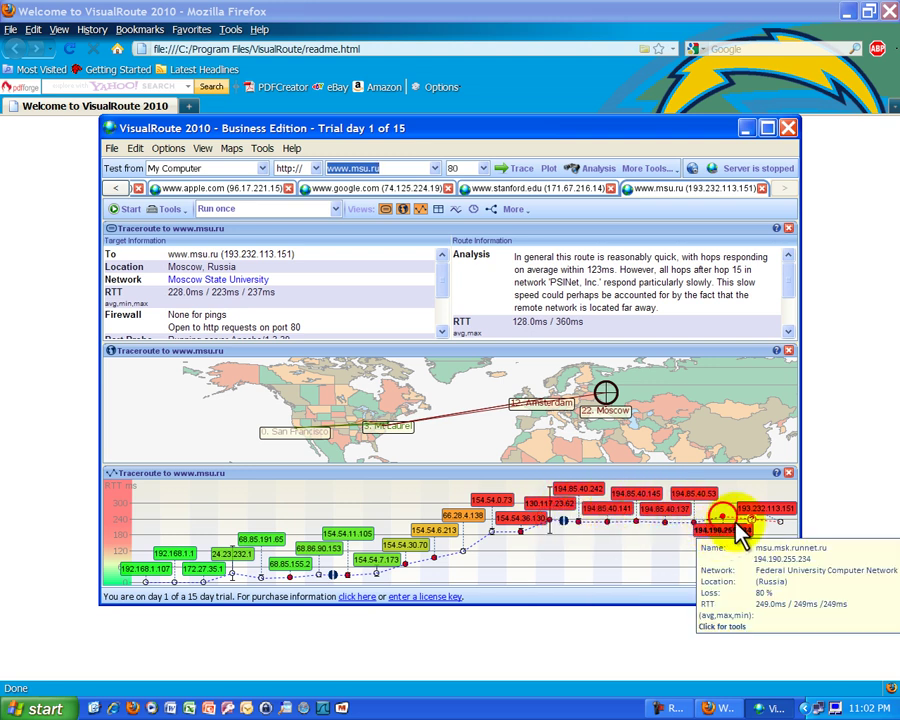
mouse_move(753, 517)
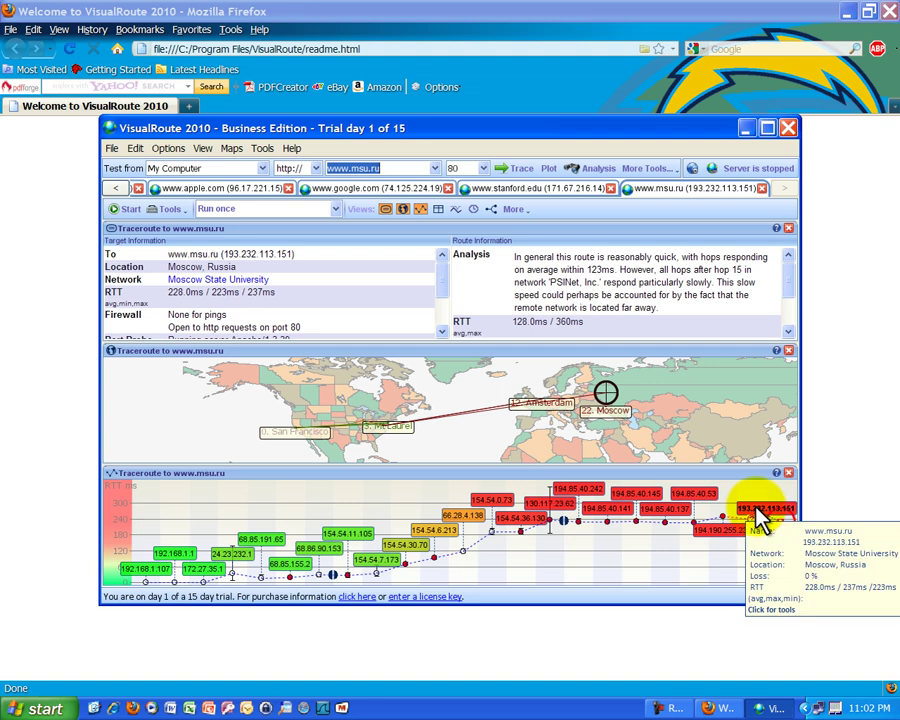
click(759, 507)
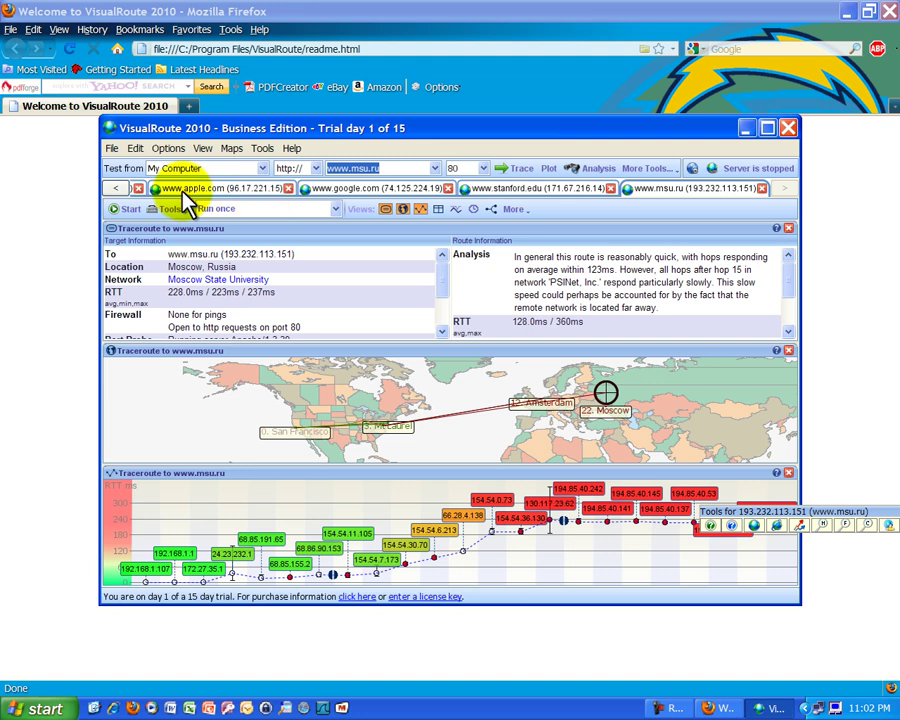
click(233, 150)
click(311, 140)
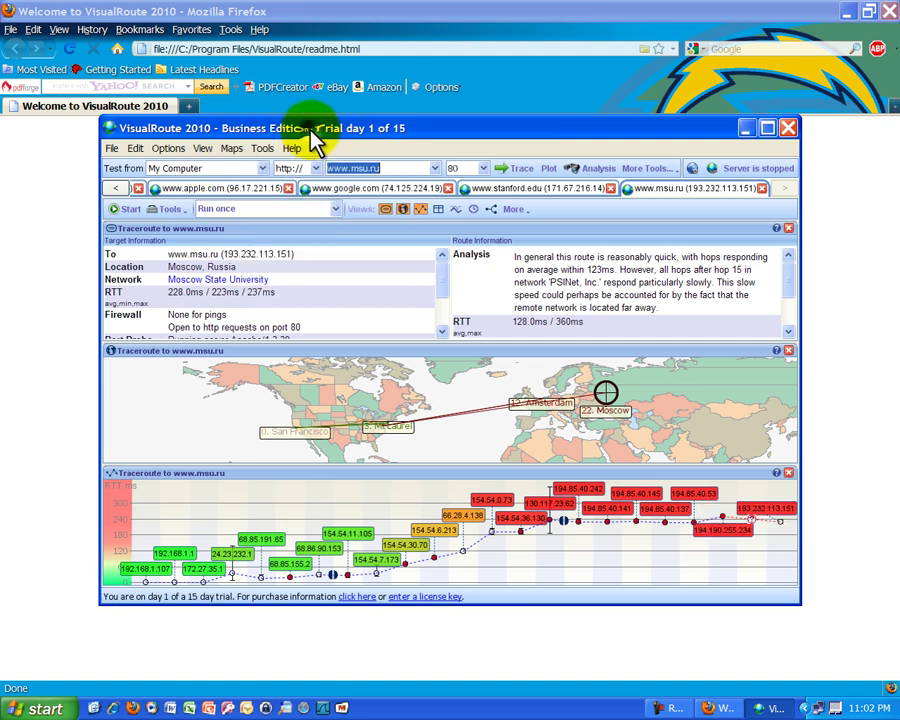
drag(444, 270, 450, 320)
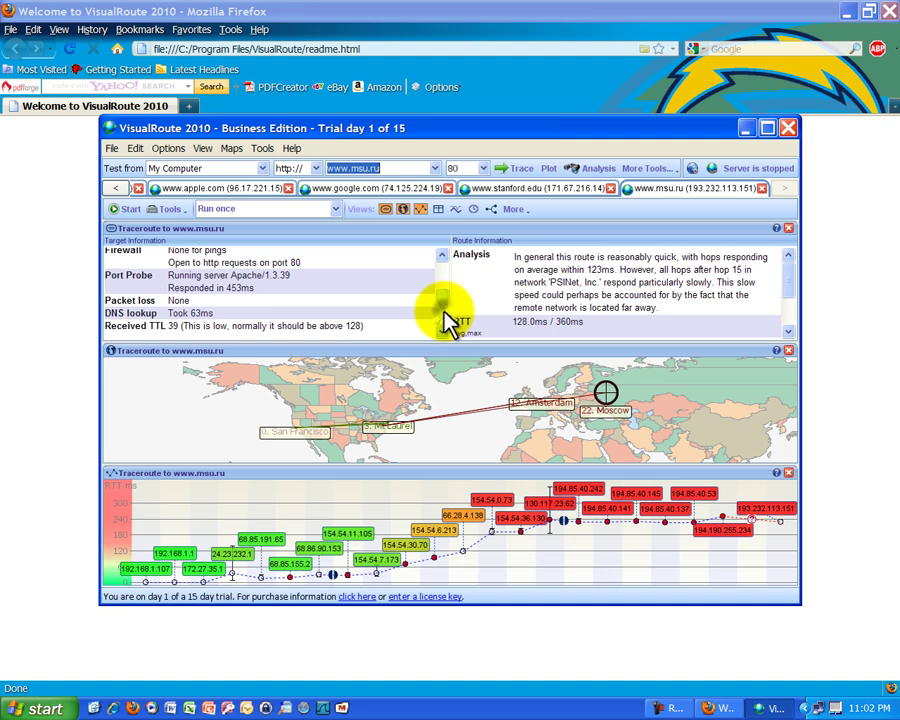
drag(446, 320, 438, 281)
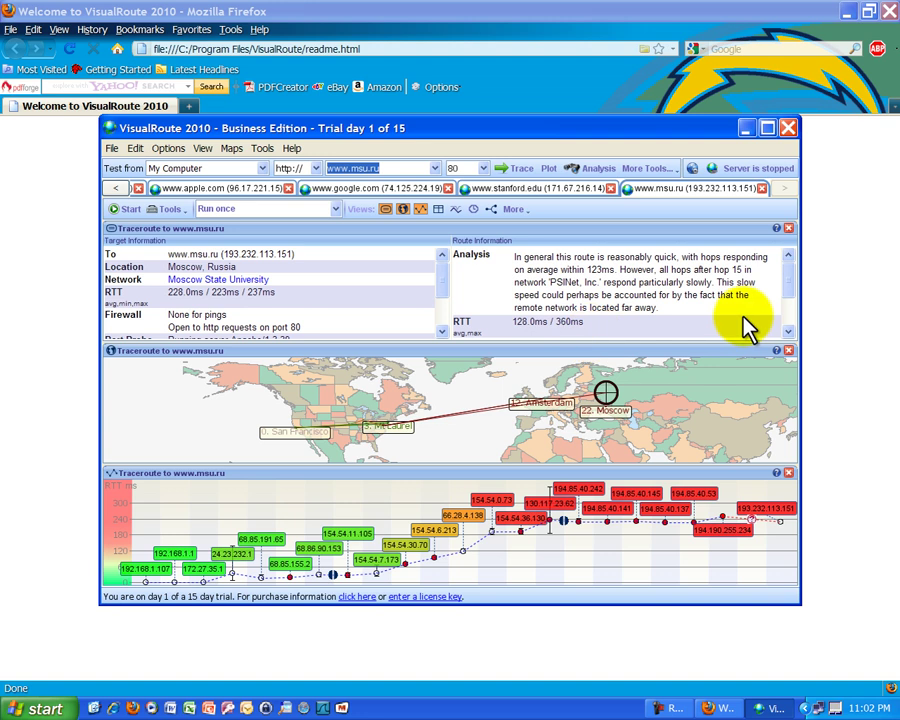
mouse_move(792, 287)
mouse_down()
mouse_move(792, 321)
mouse_move(789, 267)
mouse_up()
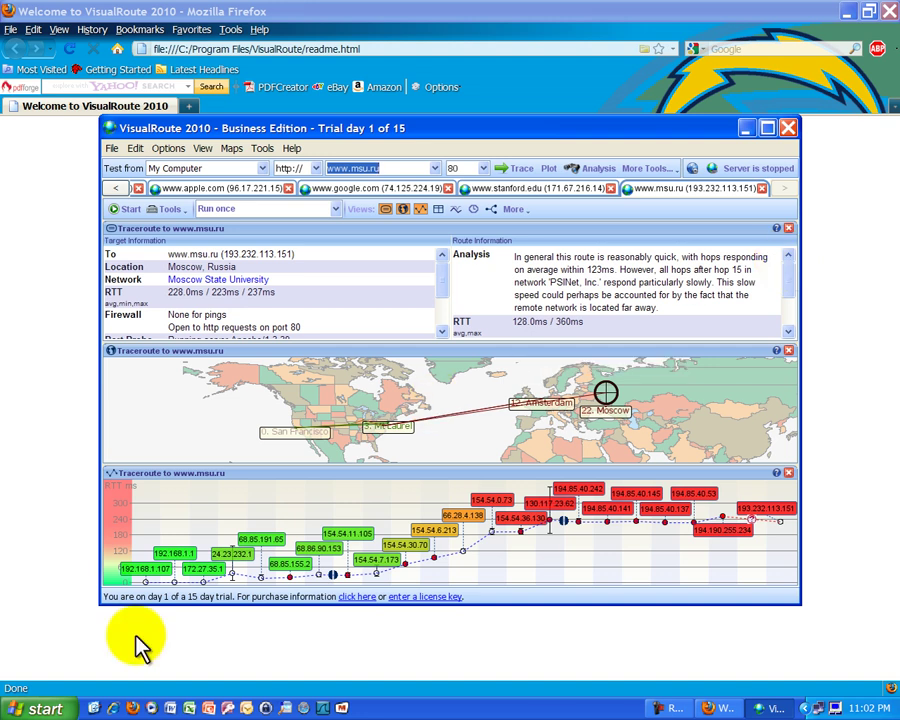
click(30, 708)
click(76, 462)
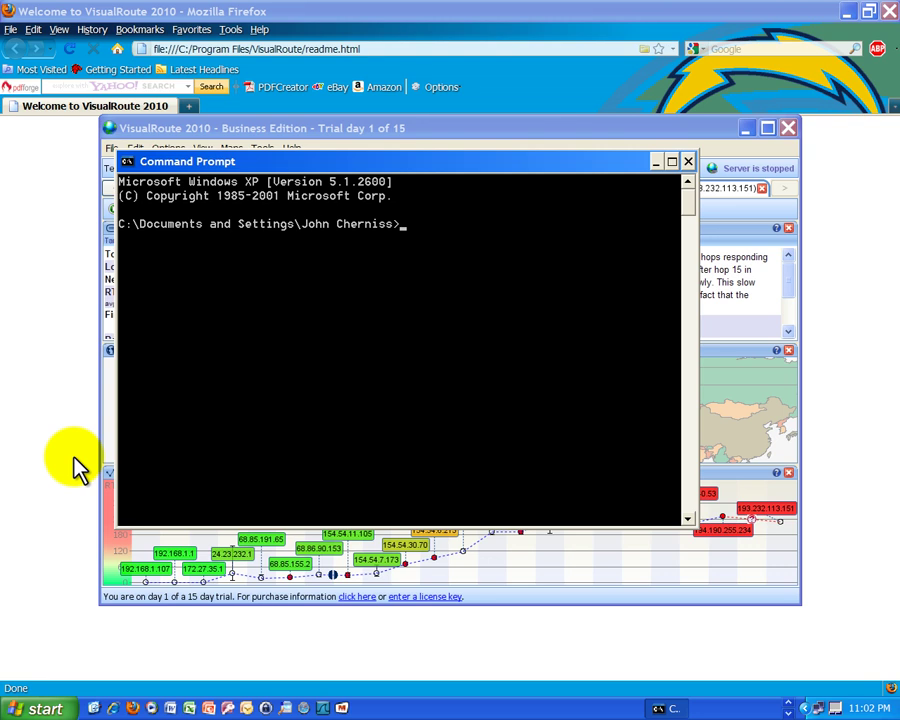
text(ping www.sdsu.edu)
key(Return)
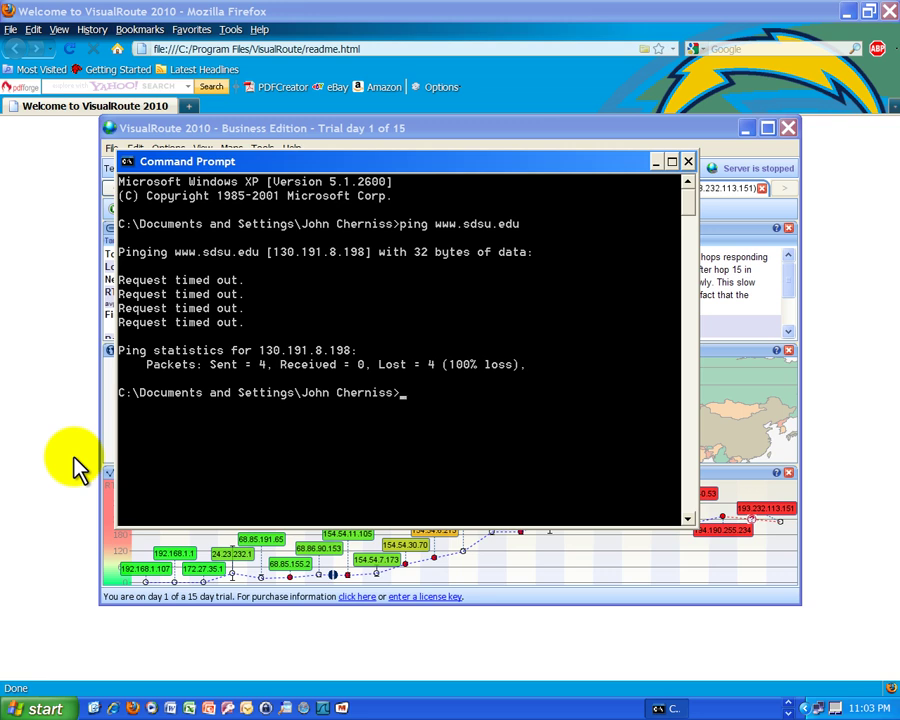
Close the Command Prompt and keep port 80 selected for tracing
click(688, 162)
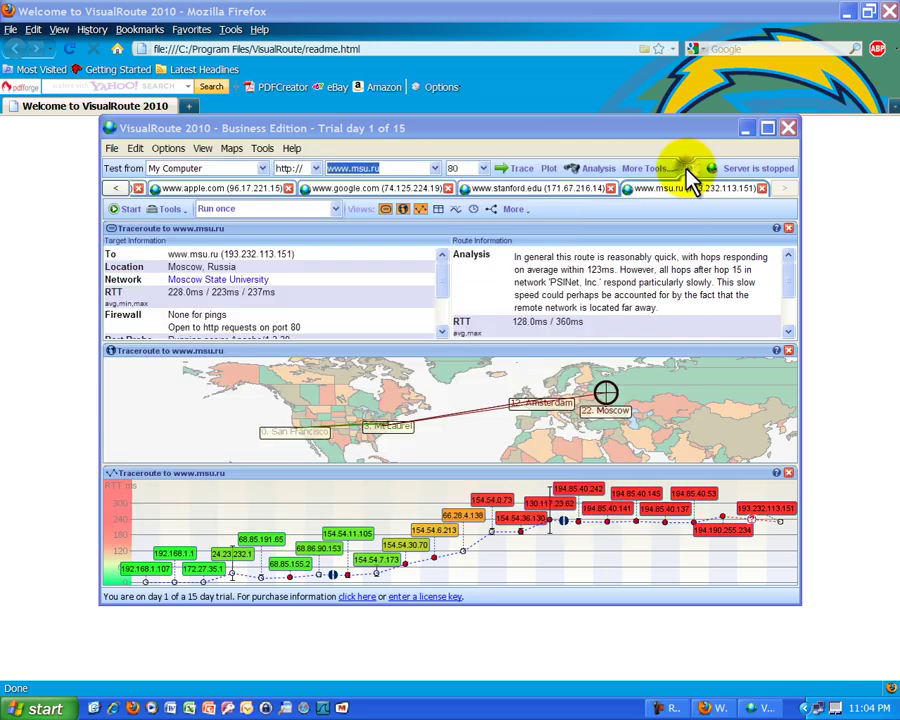
click(484, 170)
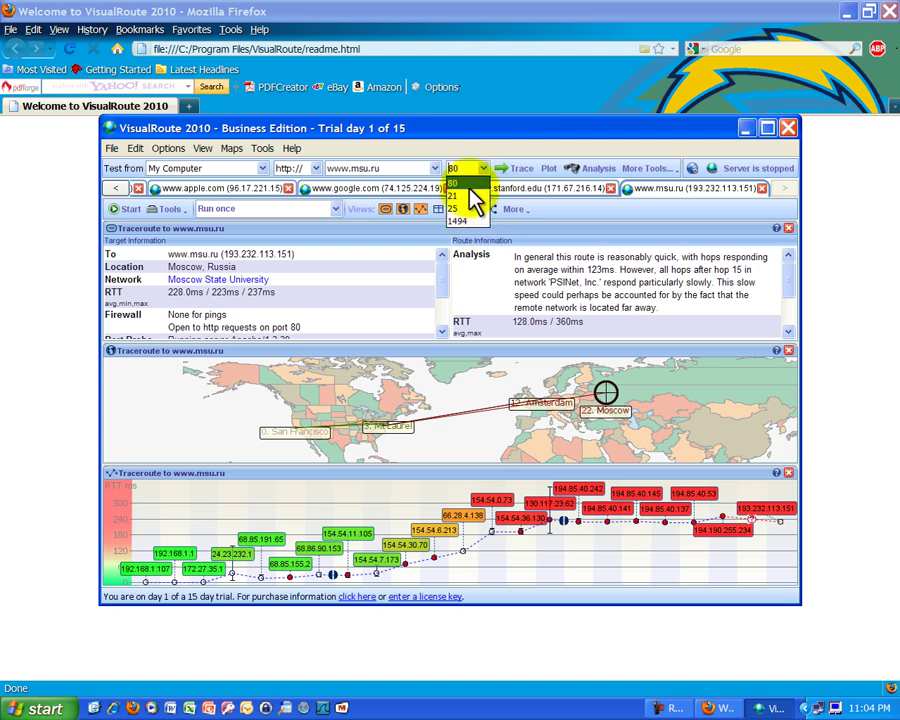
click(469, 183)
click(401, 168)
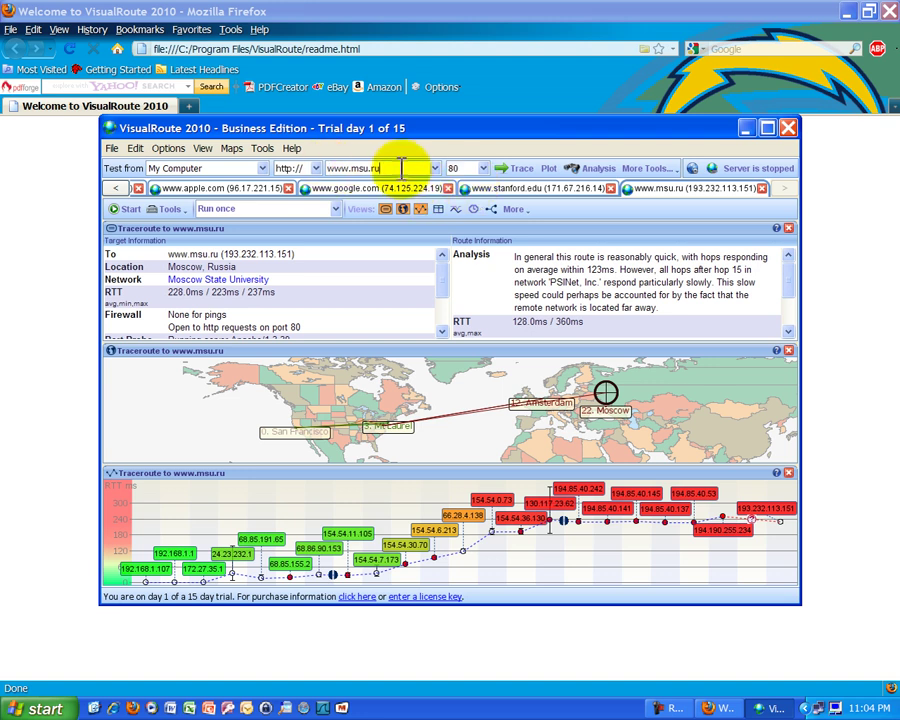
key(ctrl+a)
key(BackSpace)
text(ww)
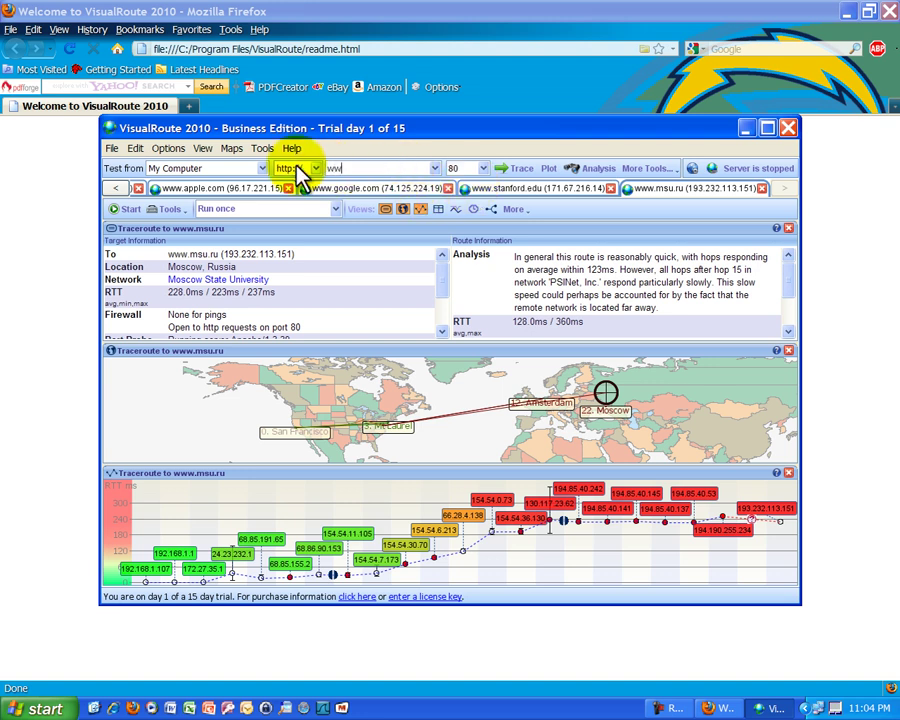
text(w.sdsu.edu)
click(524, 176)
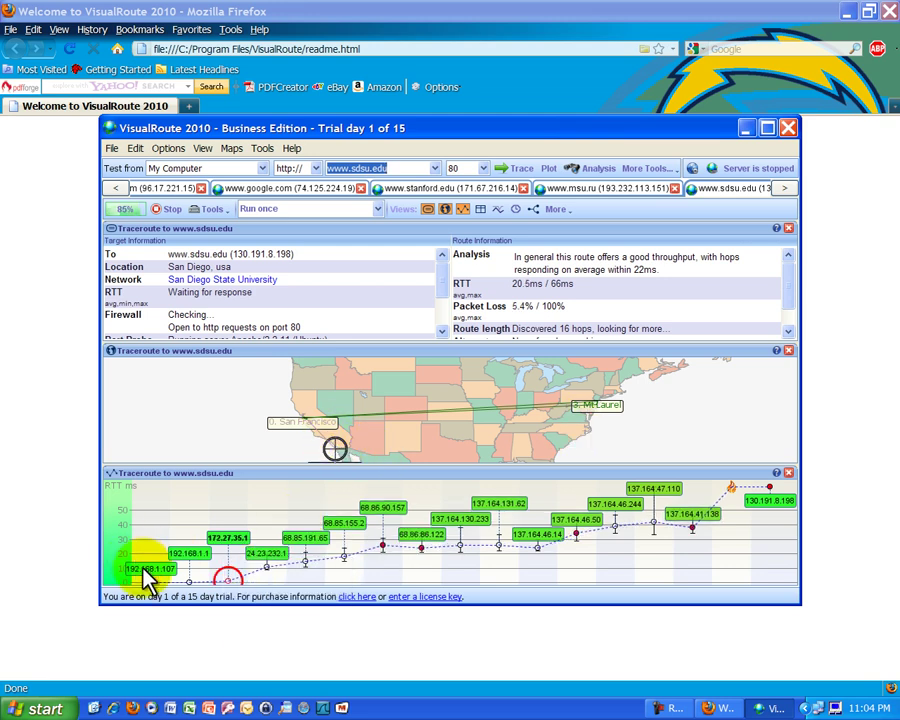
mouse_move(153, 580)
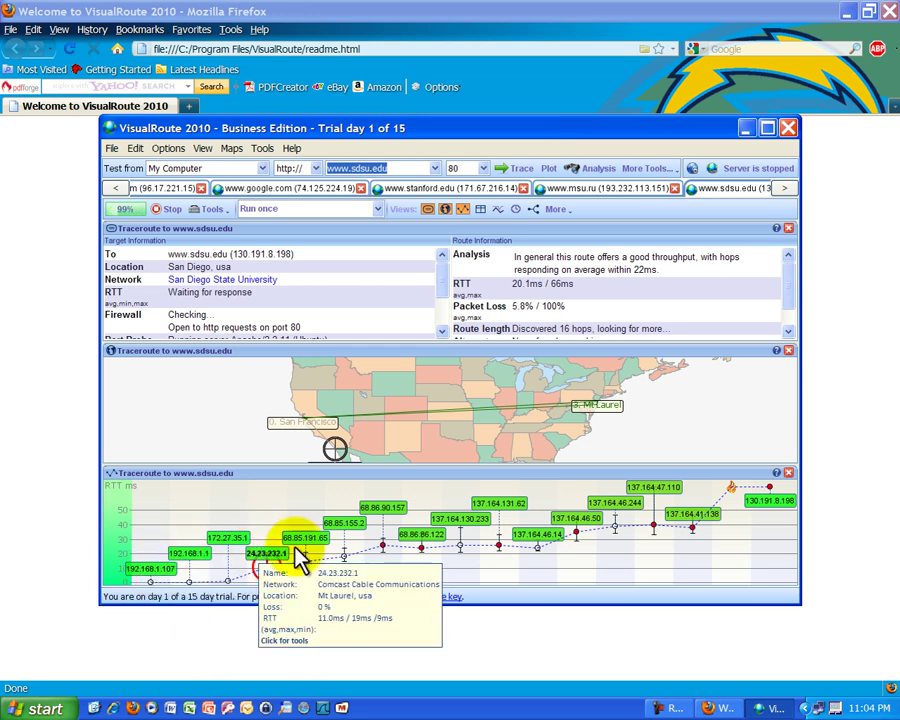
mouse_move(313, 548)
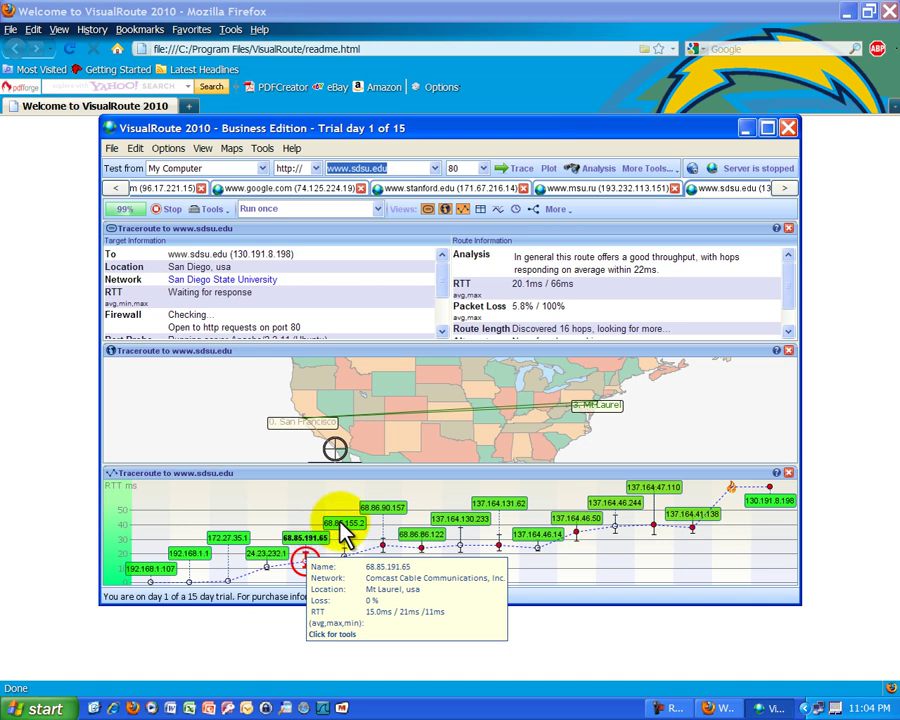
mouse_move(343, 531)
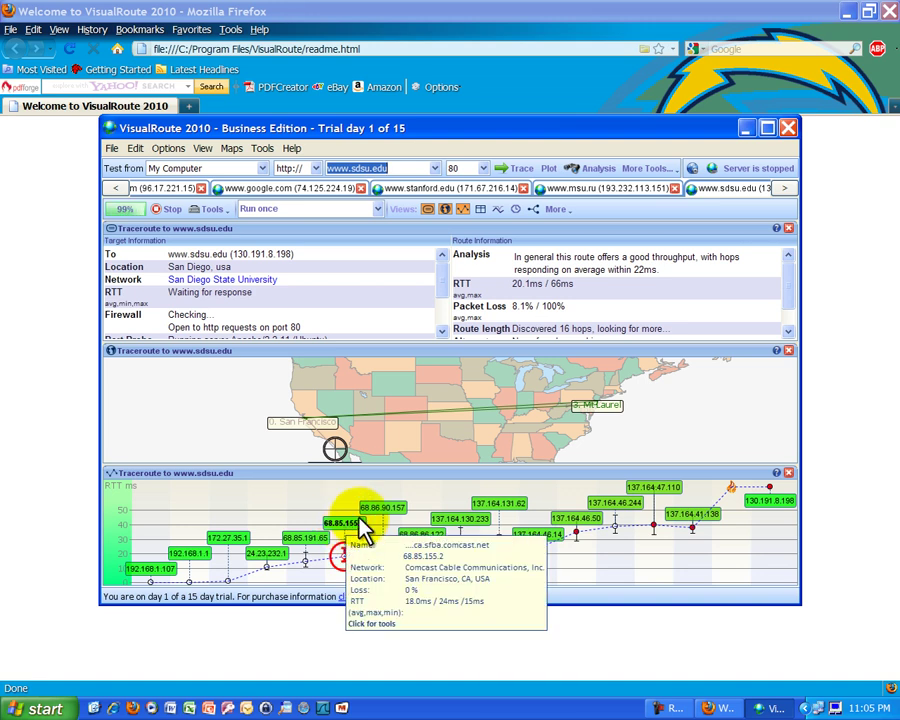
mouse_move(378, 514)
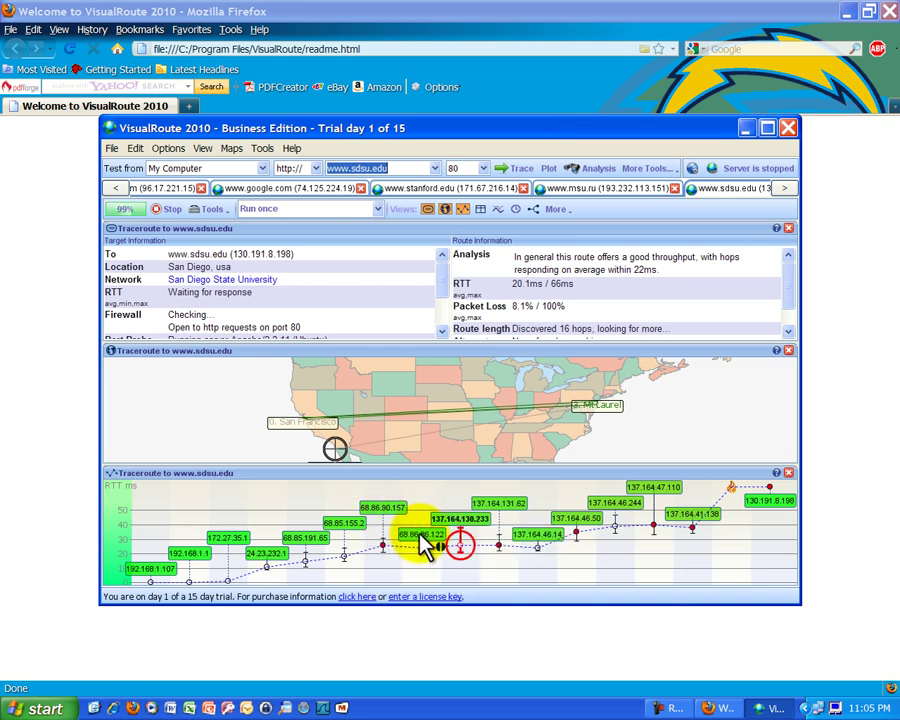
mouse_move(419, 544)
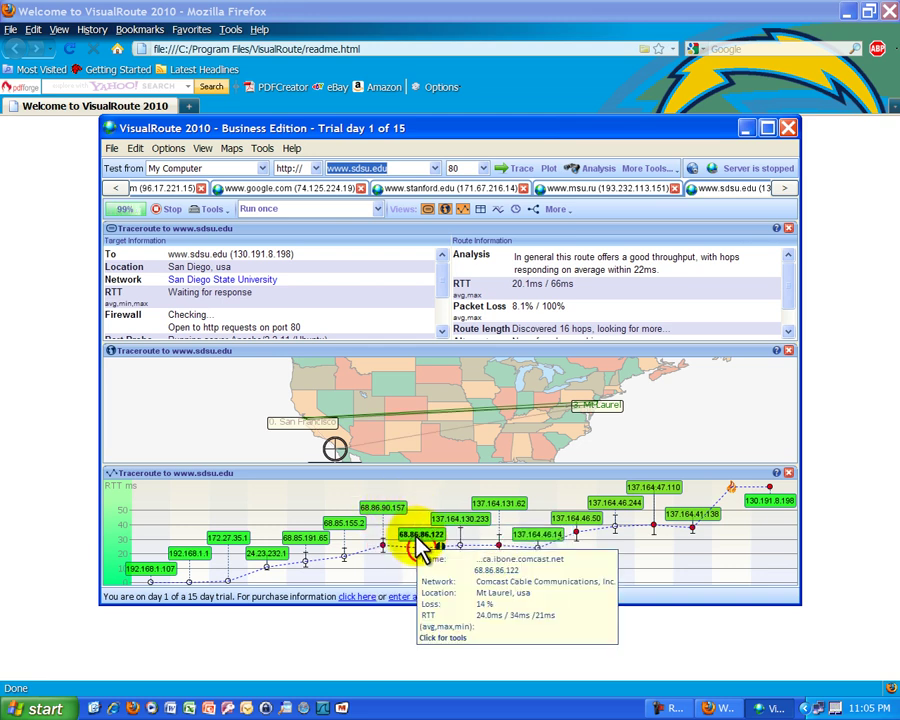
mouse_move(448, 524)
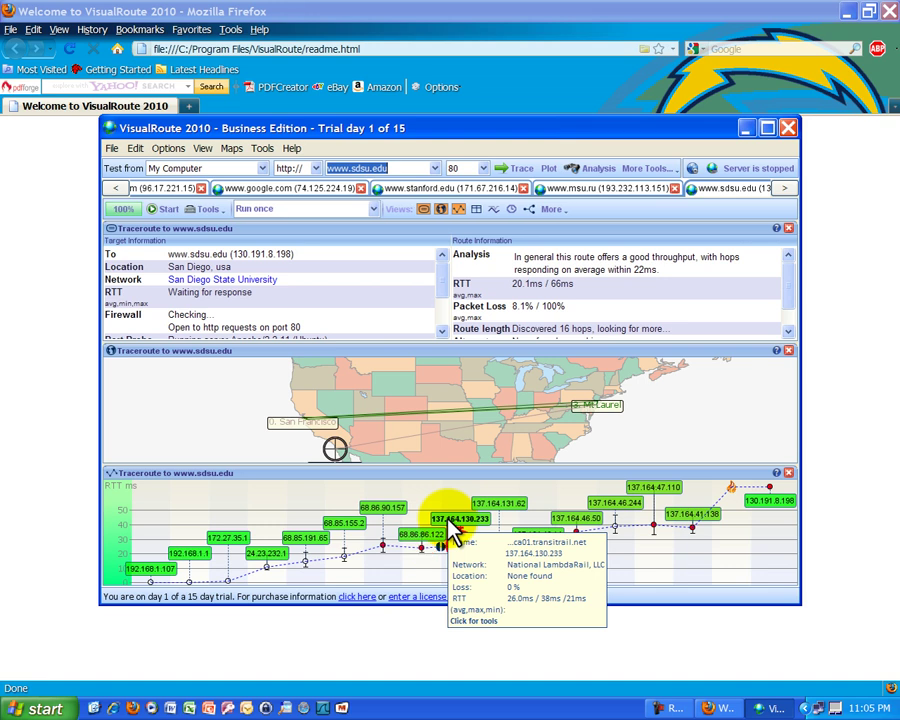
mouse_move(490, 512)
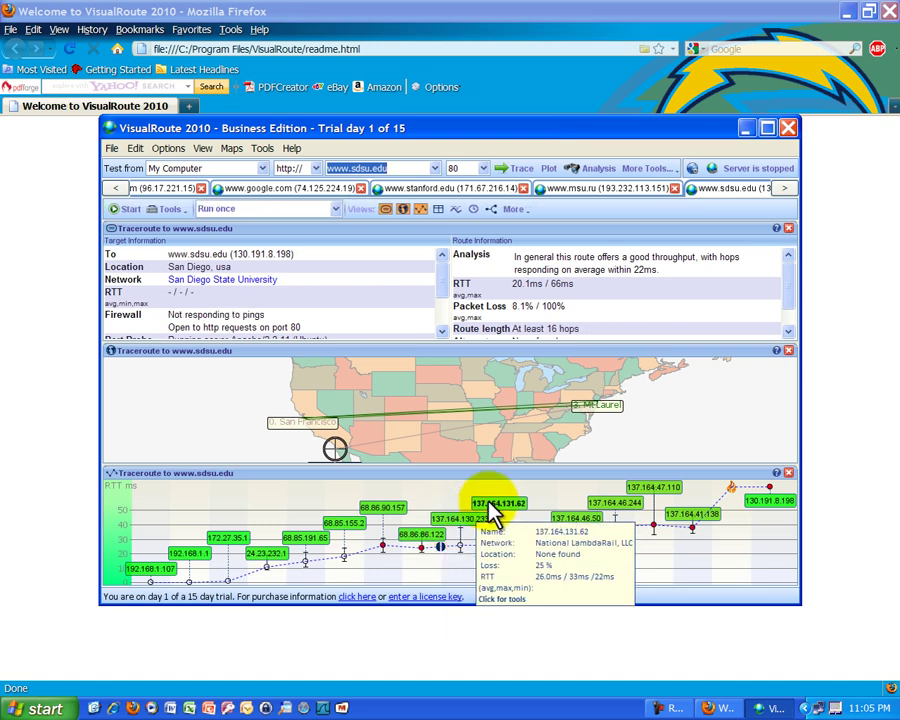
mouse_move(542, 540)
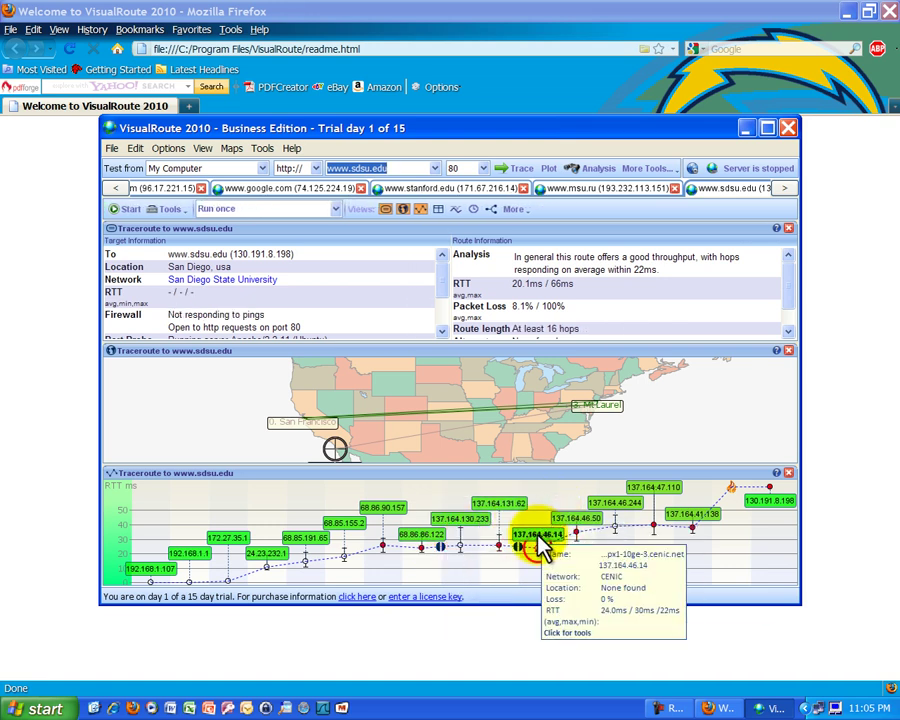
mouse_move(570, 528)
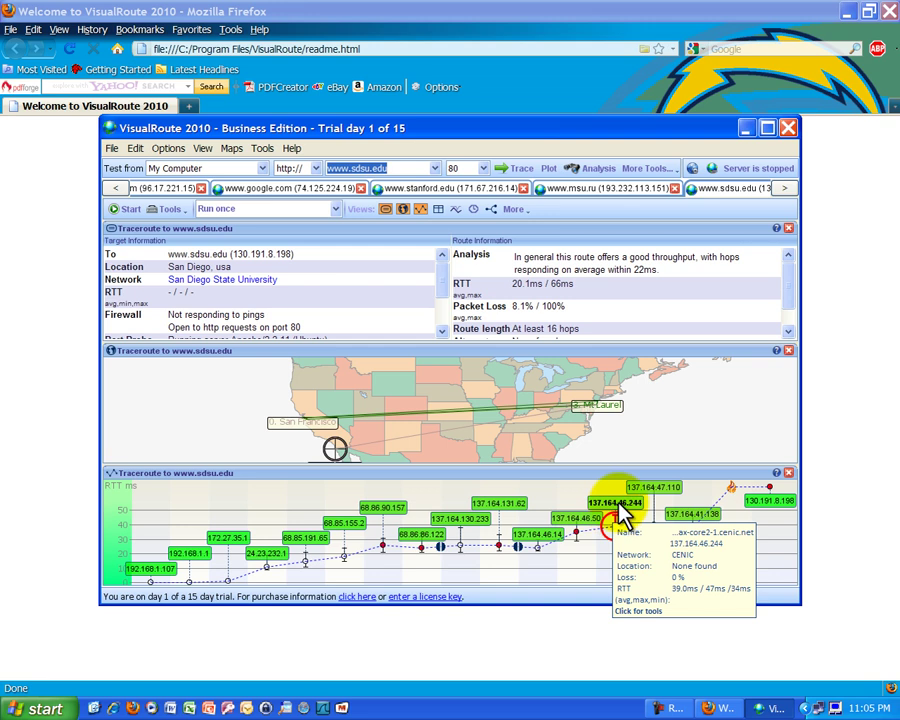
mouse_move(638, 491)
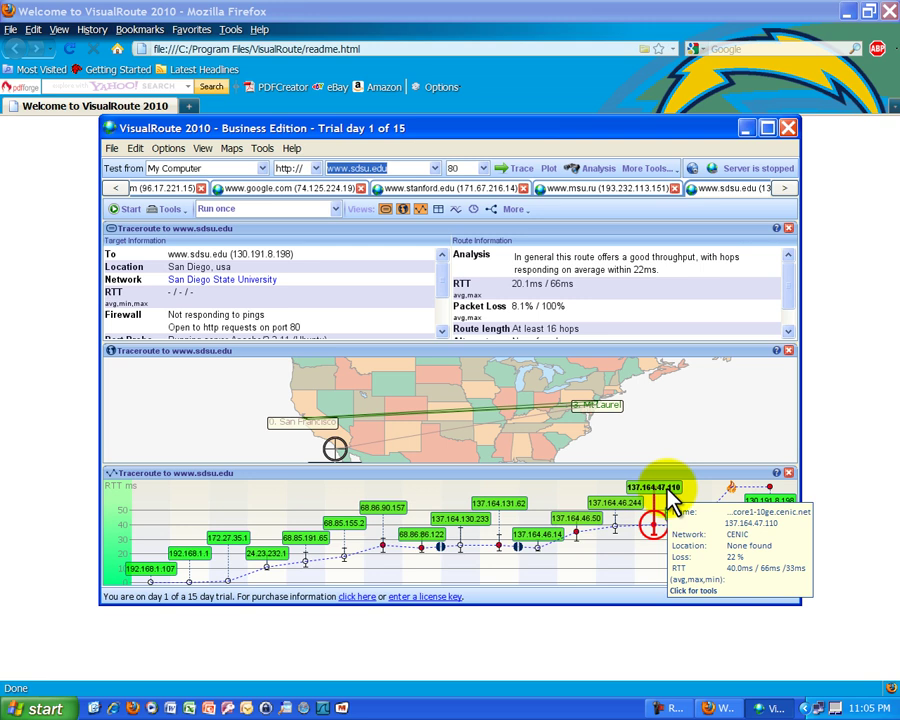
mouse_move(667, 490)
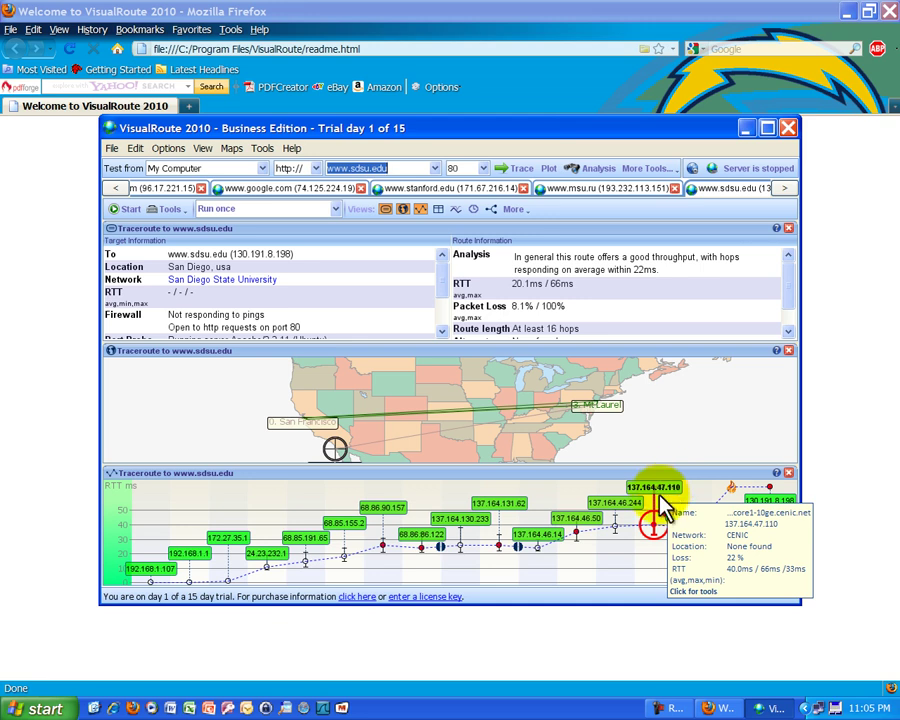
mouse_move(680, 520)
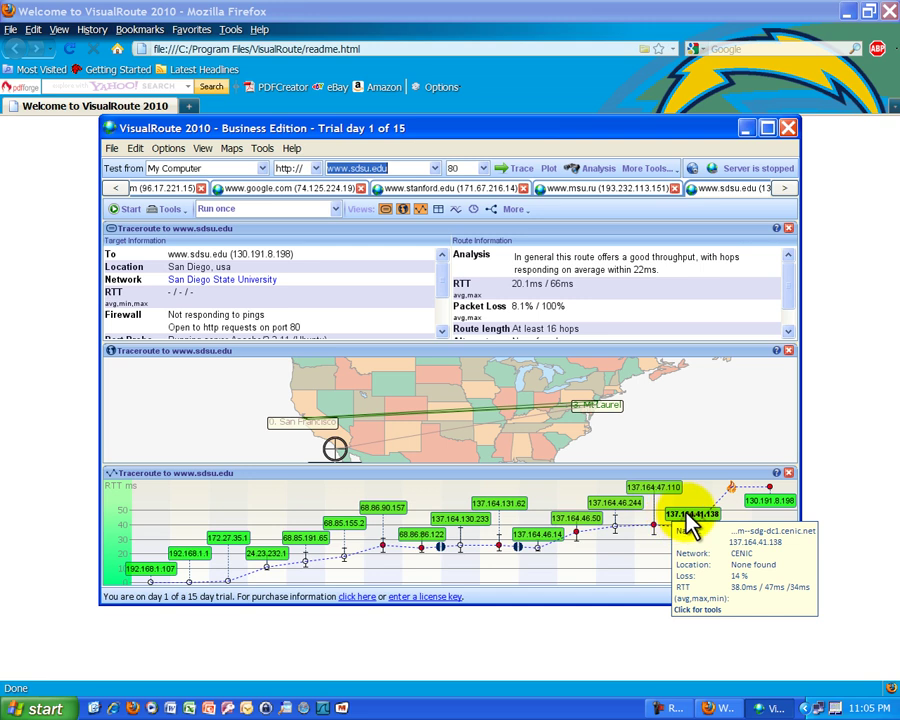
mouse_move(767, 505)
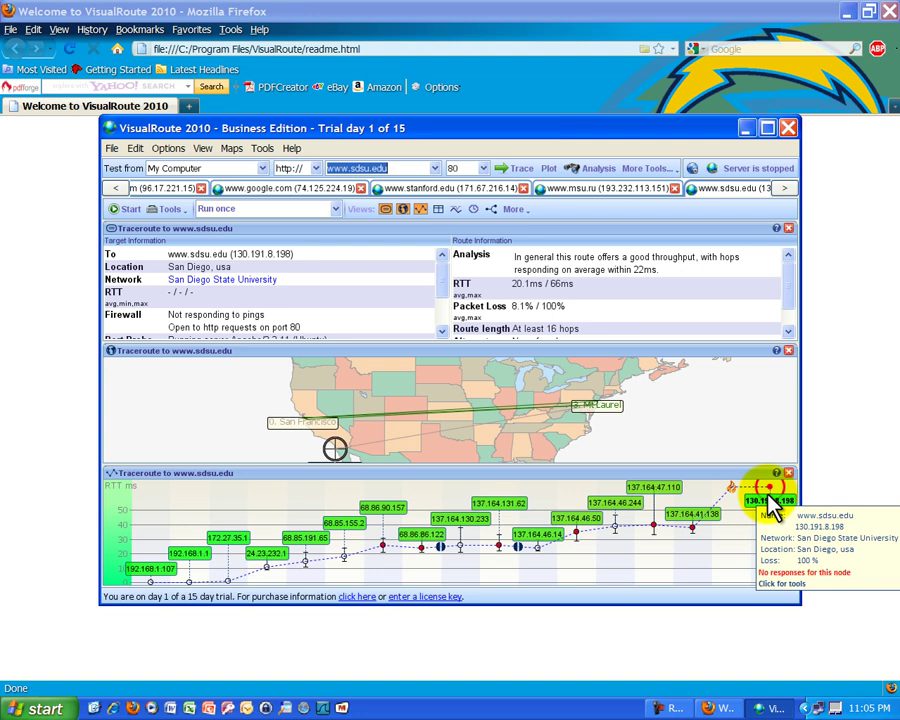
Show the tools for final hop 130.191.8.198, then inspect hop 137.164.41.138 on CENIC
click(768, 500)
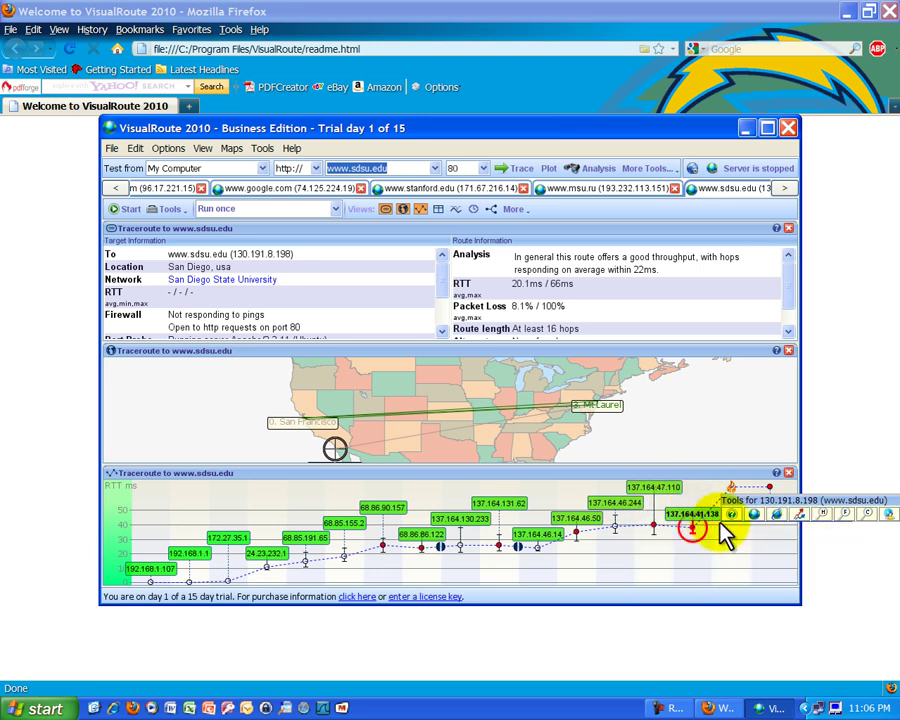
mouse_move(775, 488)
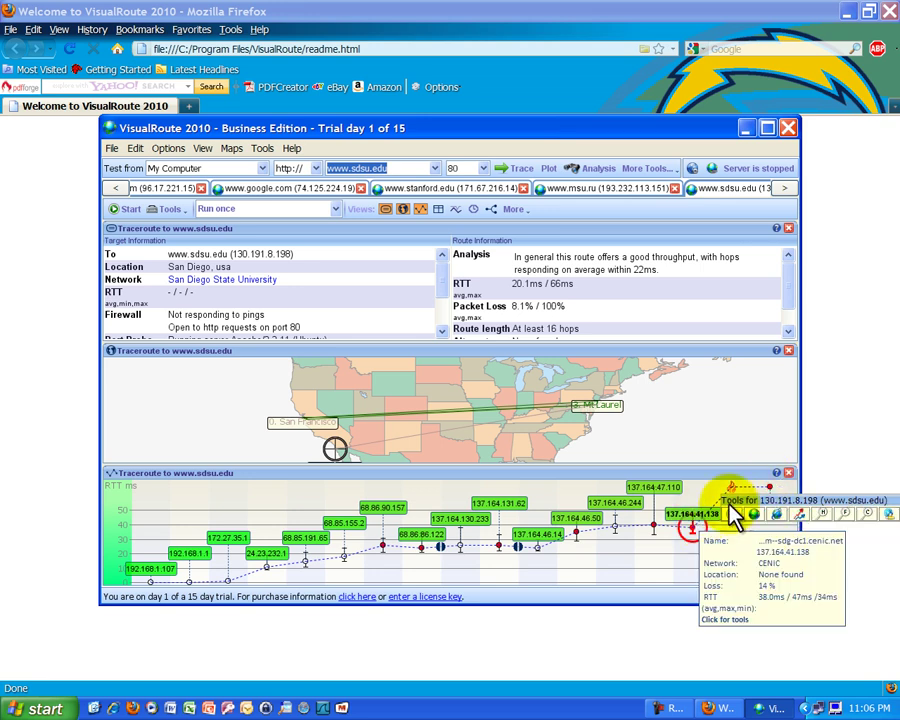
click(769, 488)
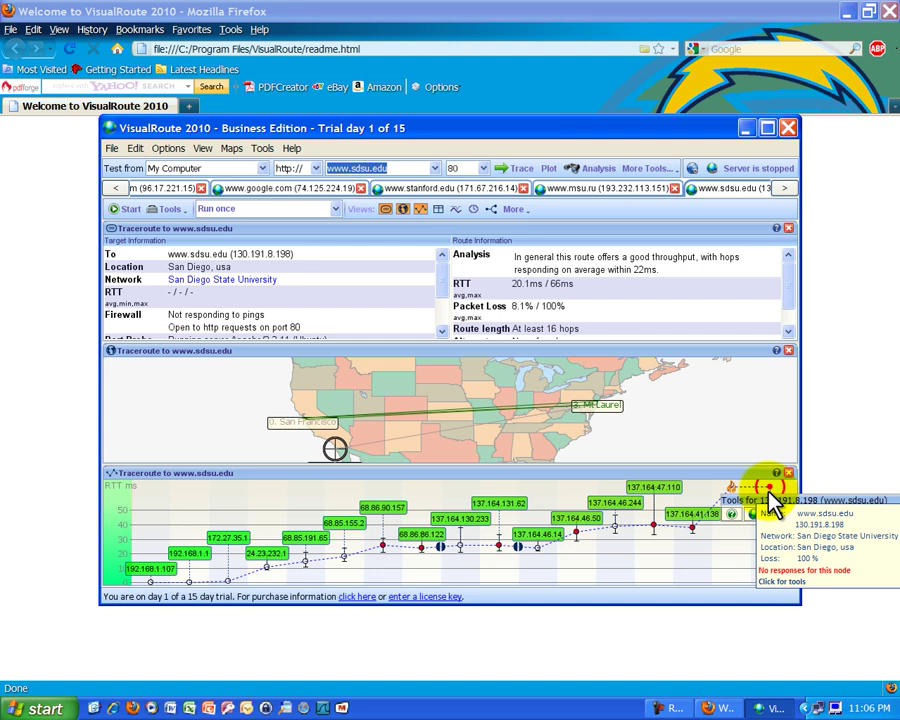
click(692, 527)
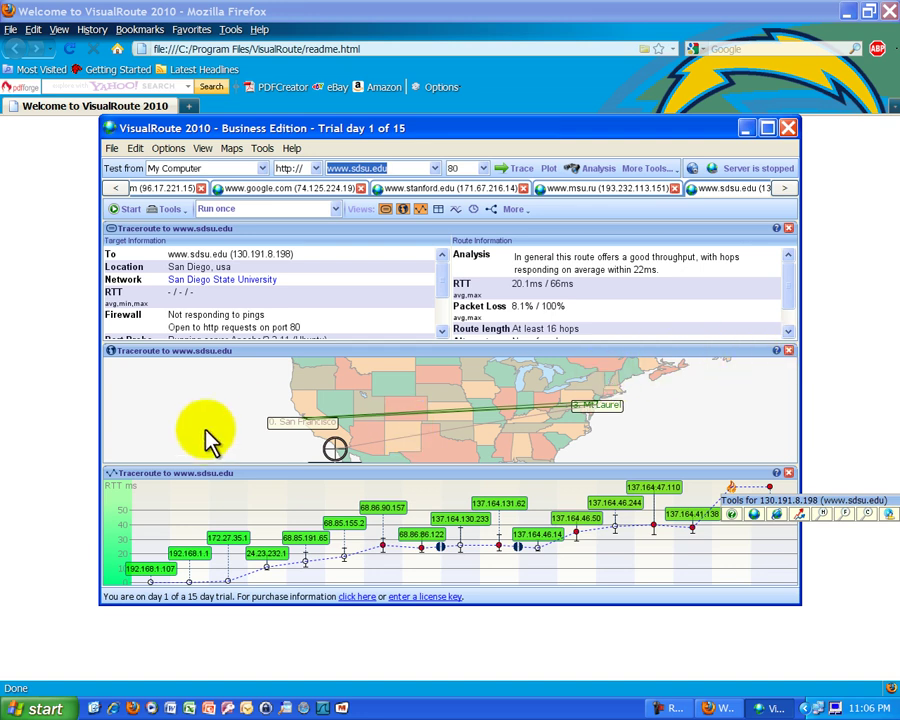
mouse_move(130, 570)
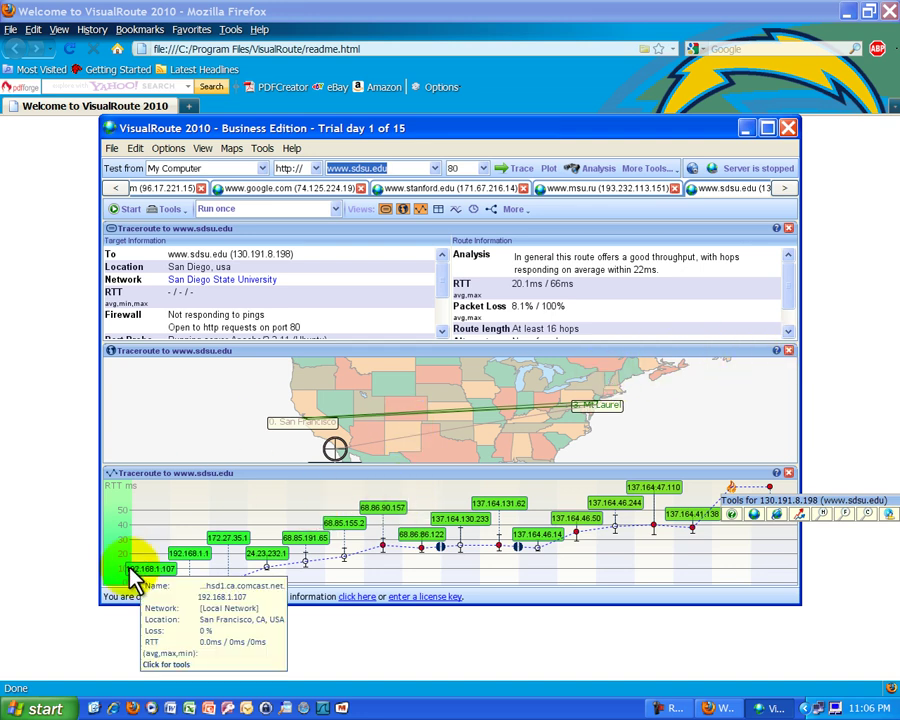